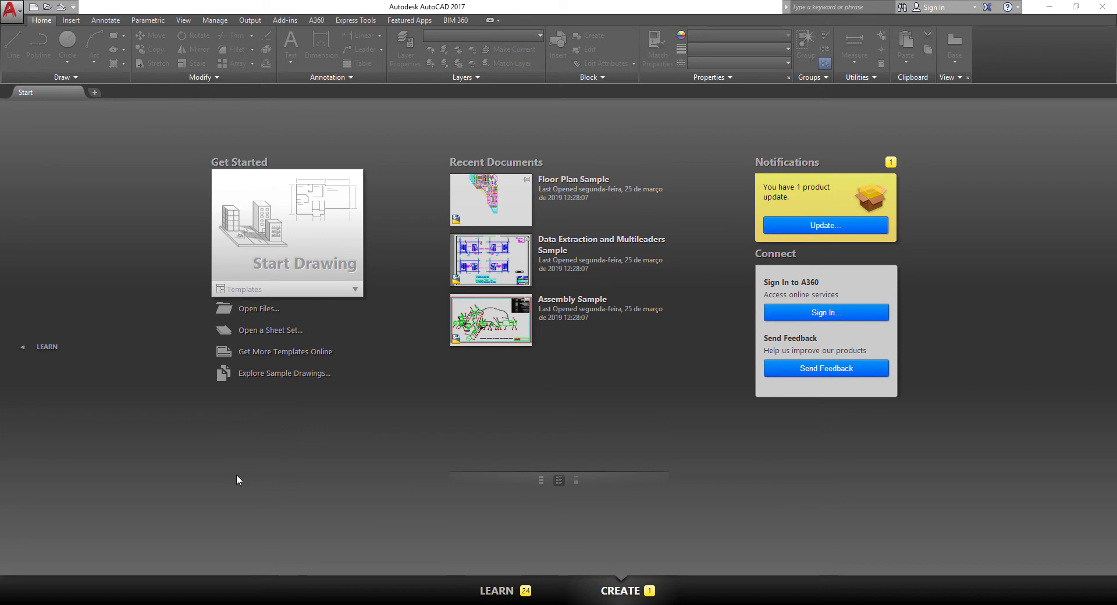
Create a new blank drawing from the acadiso template
left_click(20, 13)
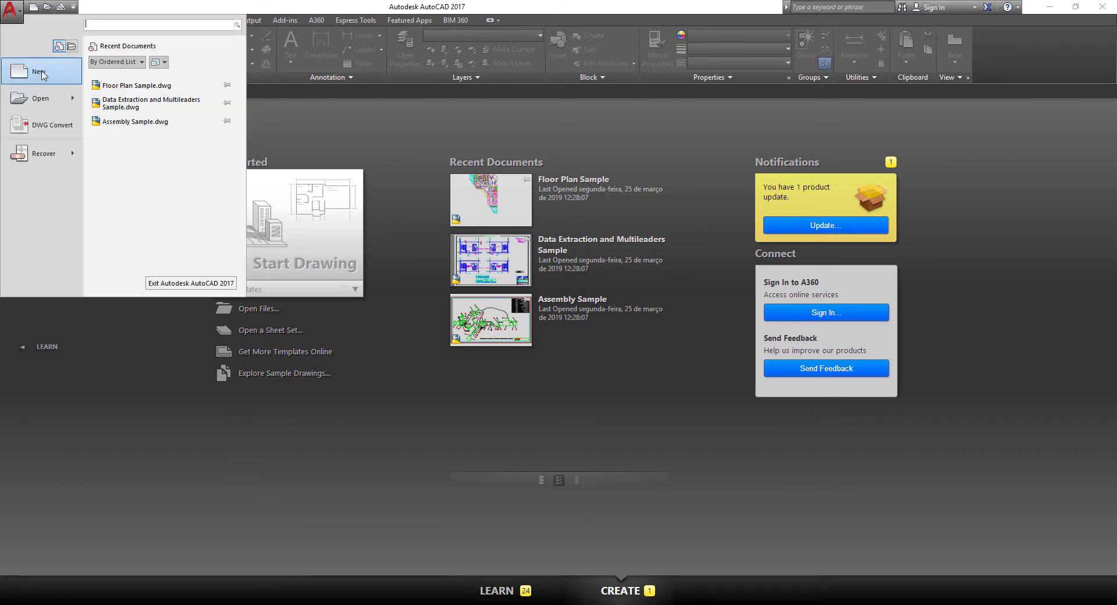
left_click(46, 71)
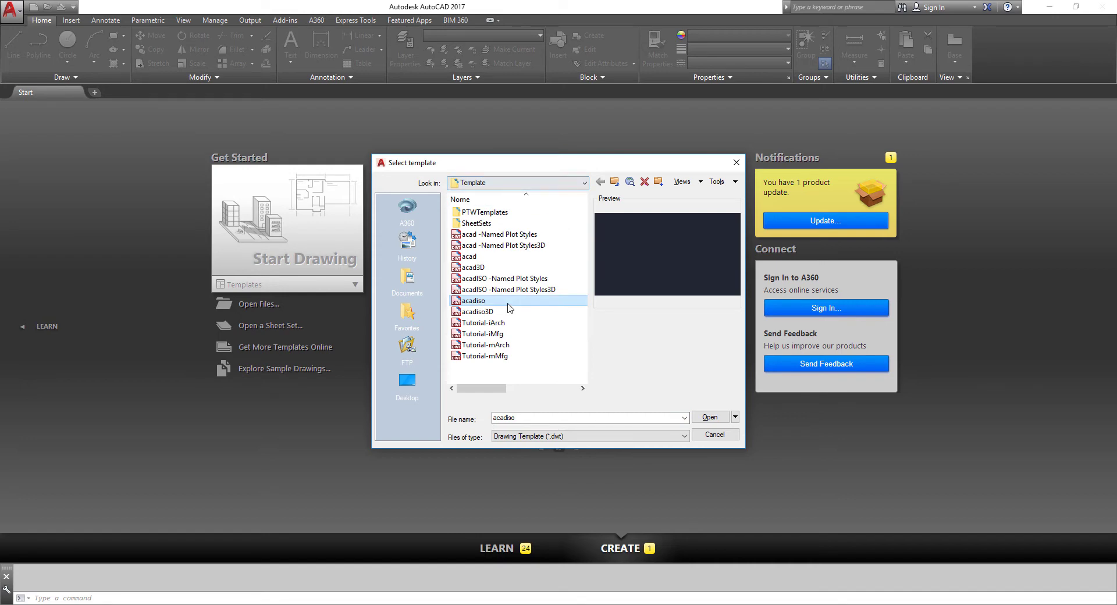
left_click(715, 418)
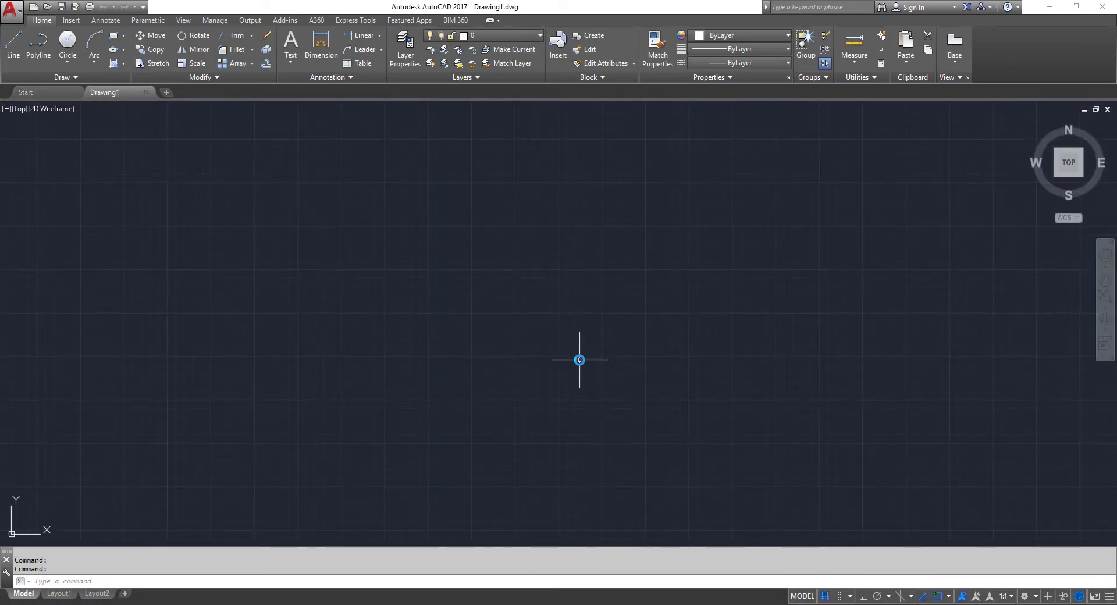
Turn the grid off and draw a 1-unit horizontal polyline with Ortho on
left_click(825, 595)
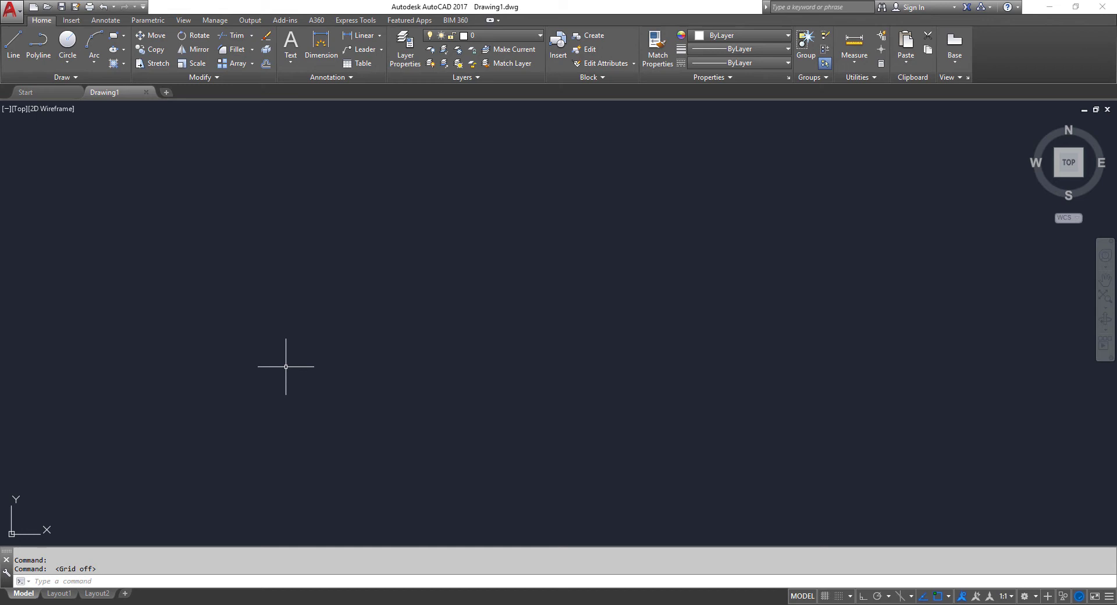
type("pl")
key("Return")
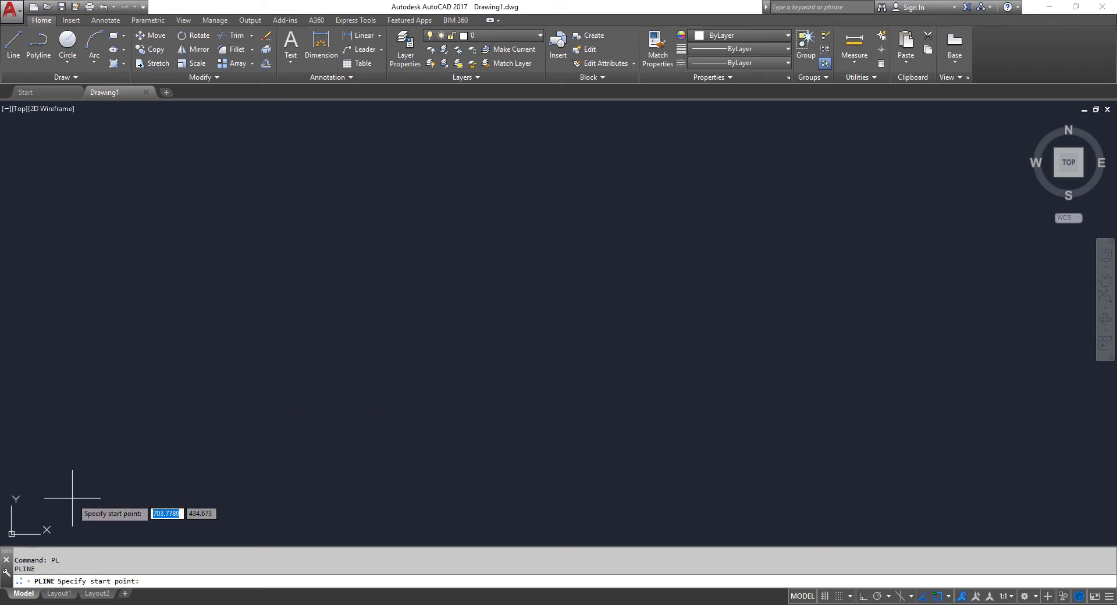
left_click(63, 500)
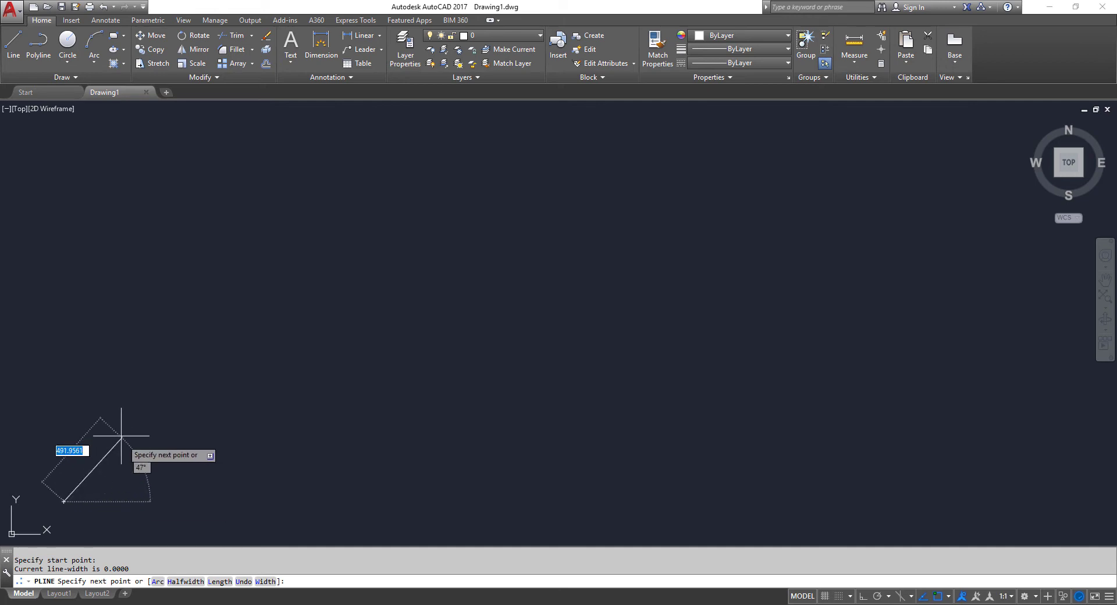
key("F8")
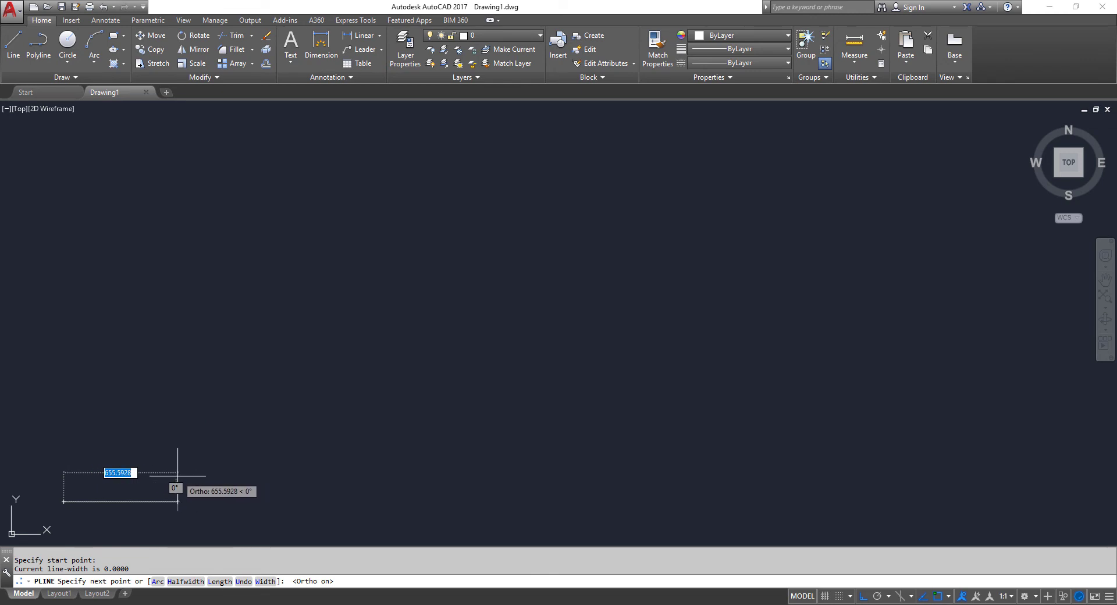
type("1")
key("Return")
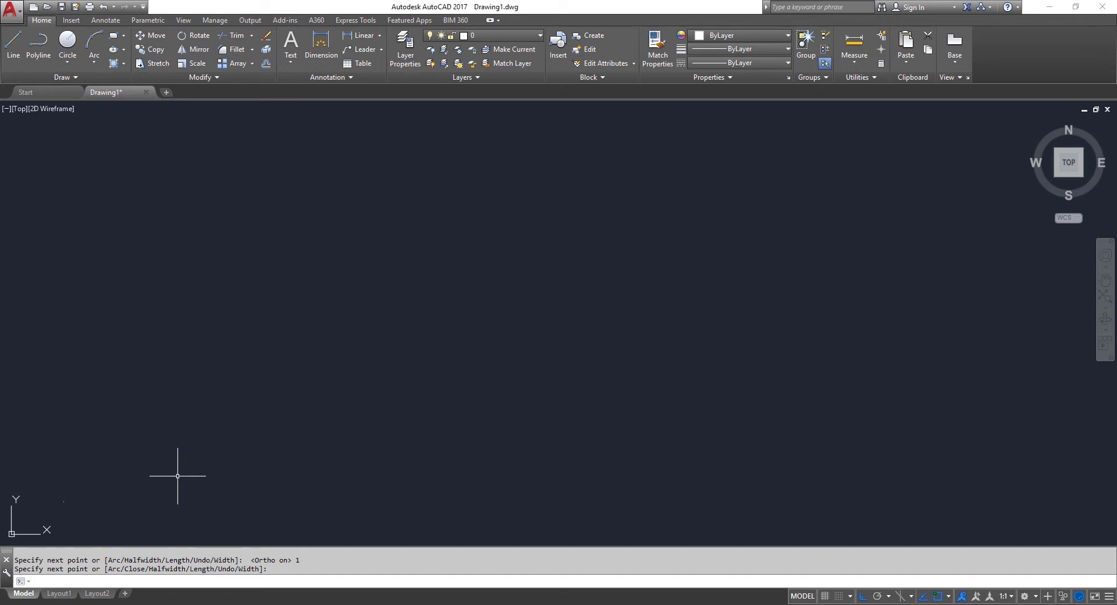
key("Return")
Zoom to extents, then zoom out and pan to reposition the short line
type("z")
key("Return")
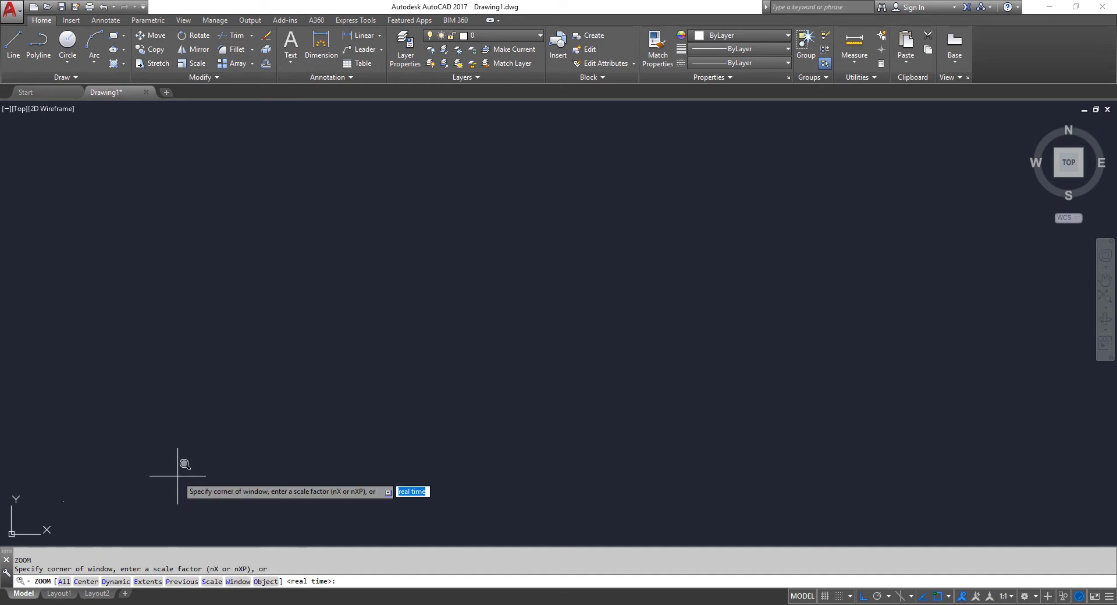
type("ex")
key("Return")
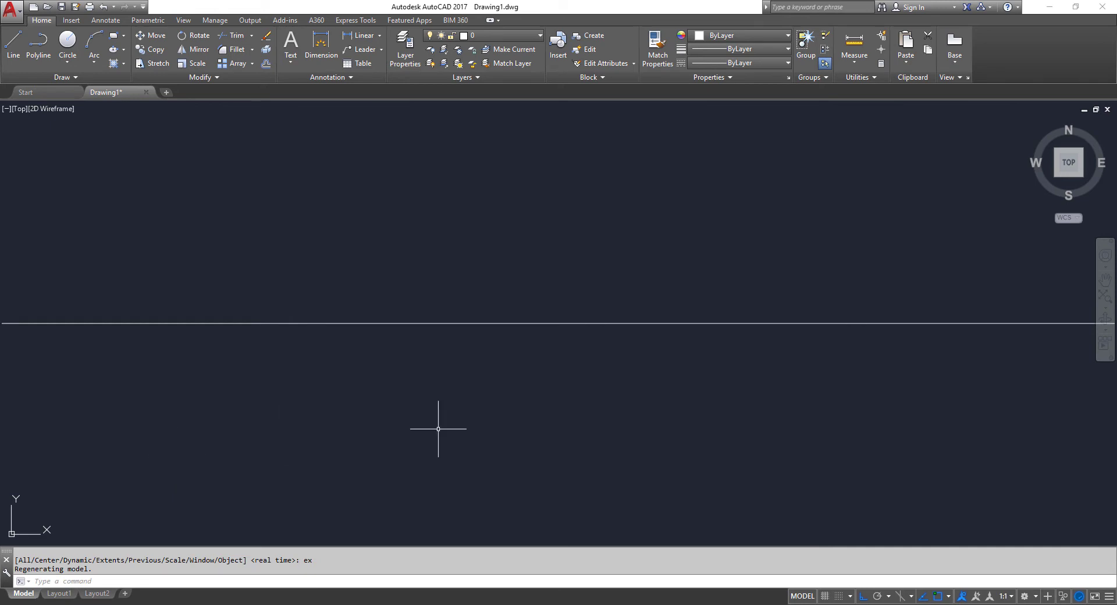
scroll(723, 407, "down", 8)
scroll(723, 411, "down", 2)
scroll(564, 494, "down", 2)
mouse_move(674, 460)
middle_mouse_down()
mouse_move(470, 498)
mouse_move(494, 457)
middle_mouse_up()
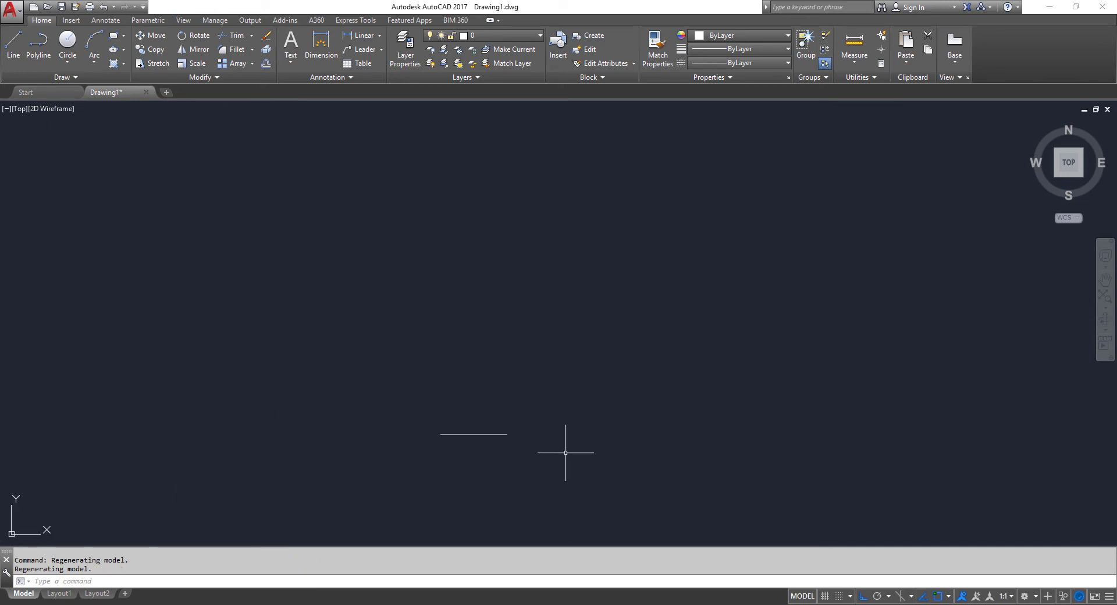
Start a polyline at the base line's right end and trace the stem and middle arm
type("pl")
key("Return")
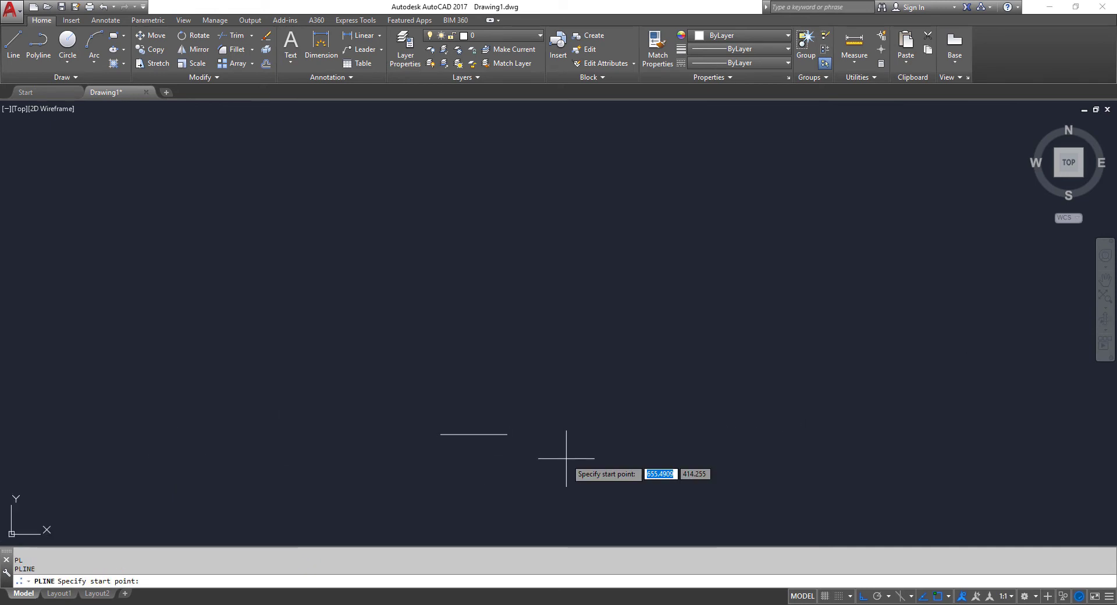
left_click(508, 434)
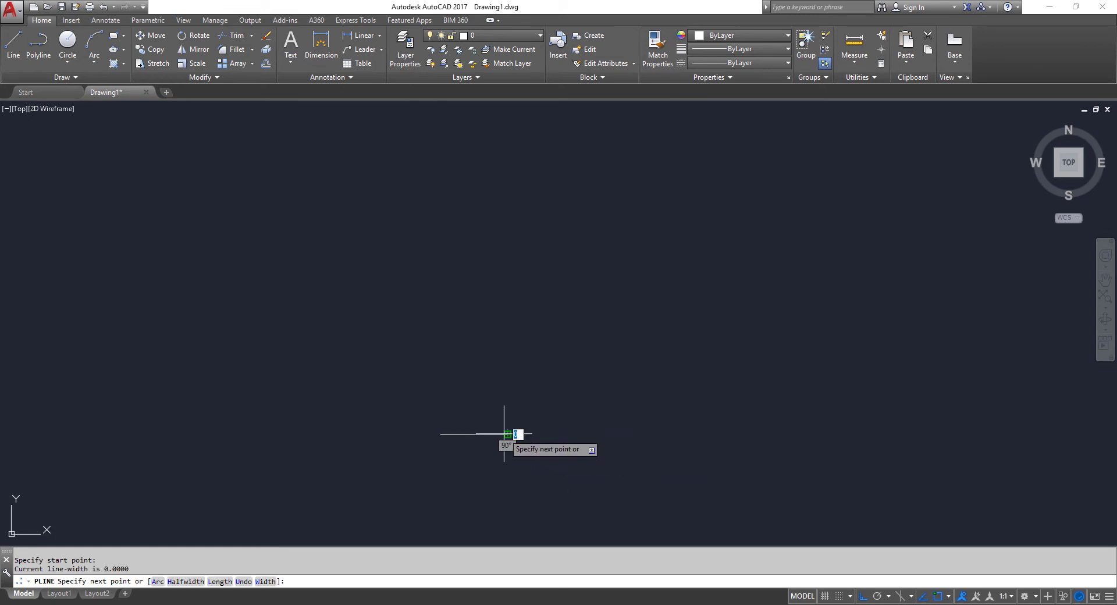
left_click(564, 349)
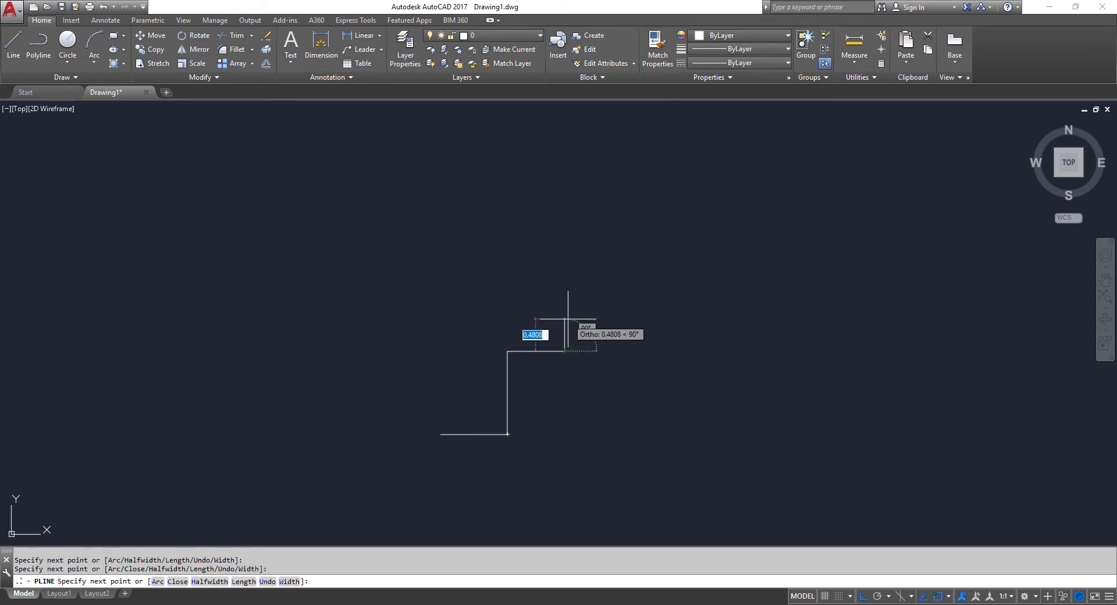
left_click(564, 319)
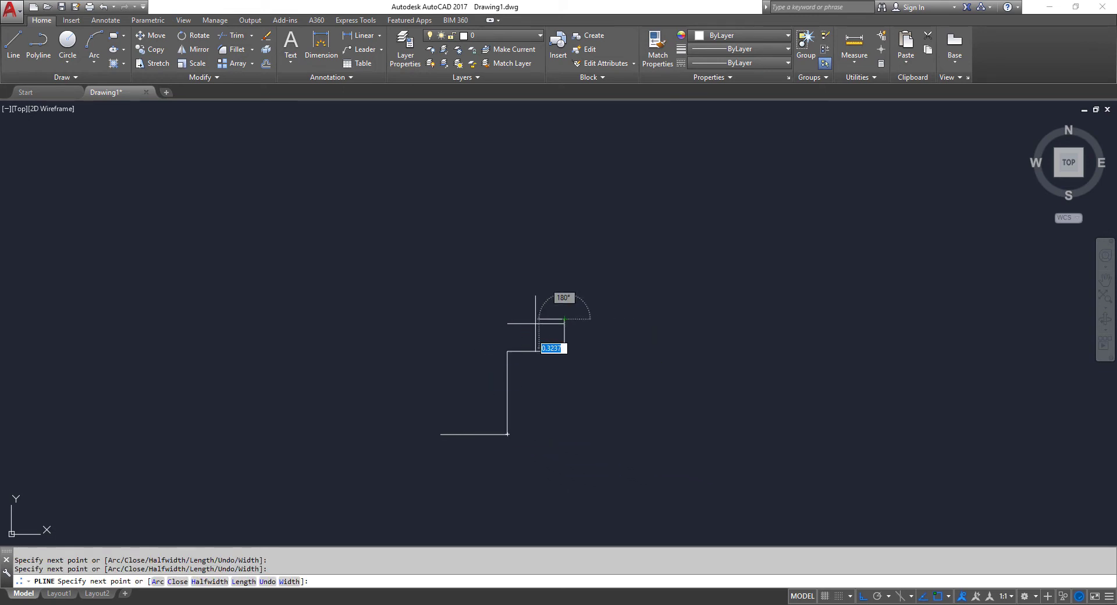
left_click(501, 318)
left_click(501, 267)
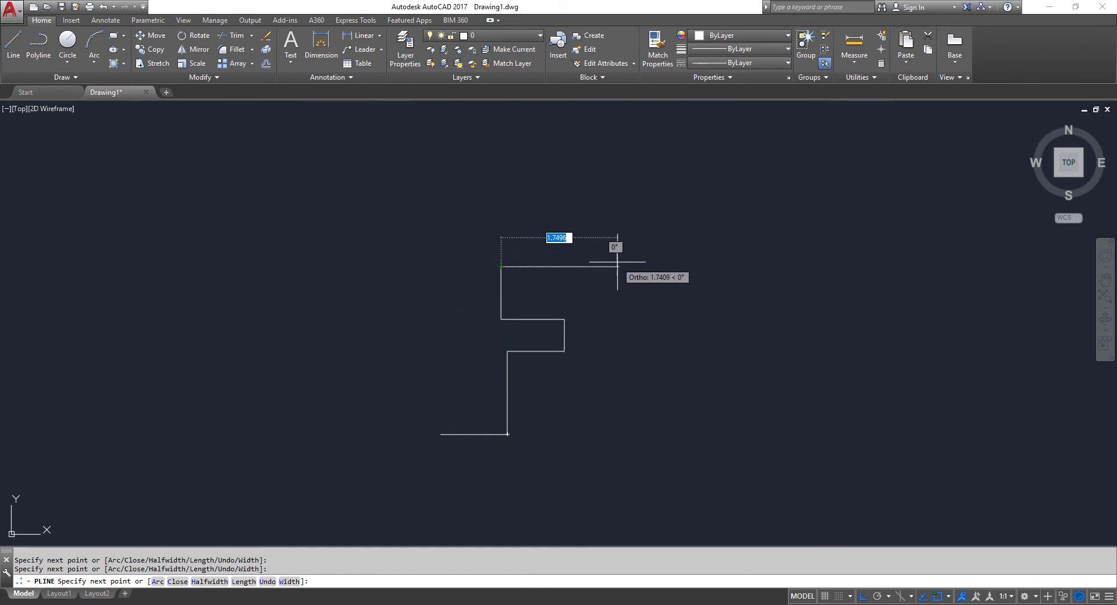
Trace the top arm and top edge, closing the F outline at its start point
left_click(602, 267)
left_click(602, 219)
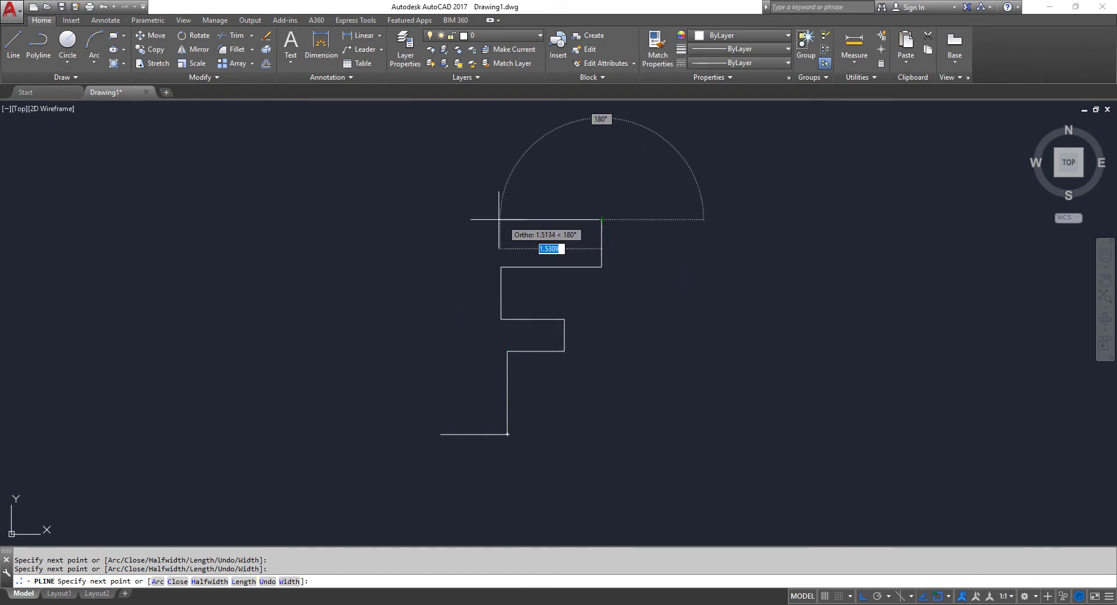
left_click(441, 235)
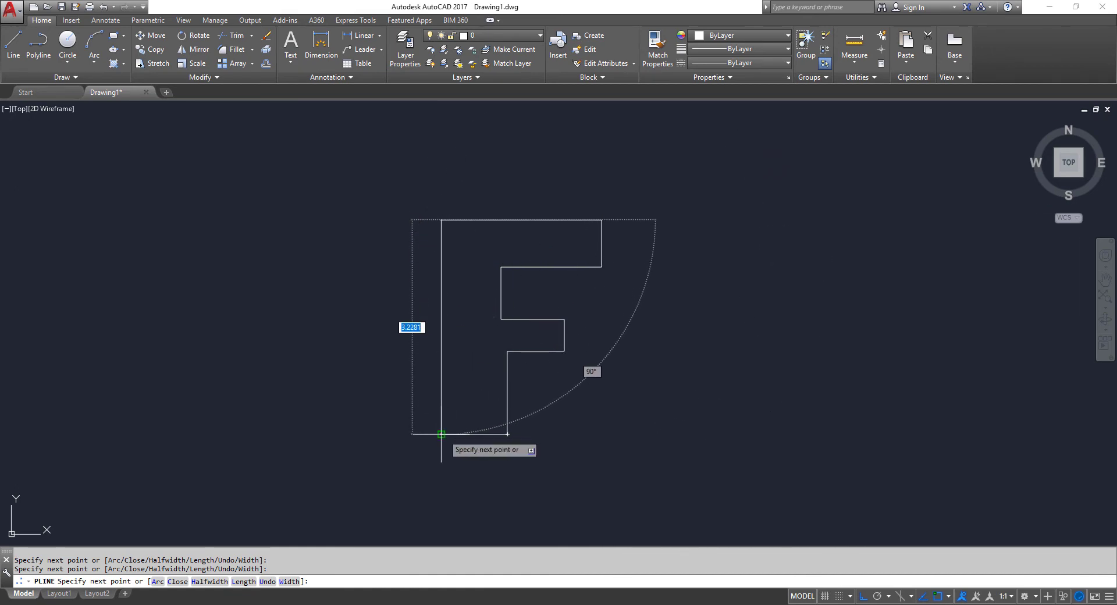
left_click(442, 434)
key("Escape")
key("Escape")
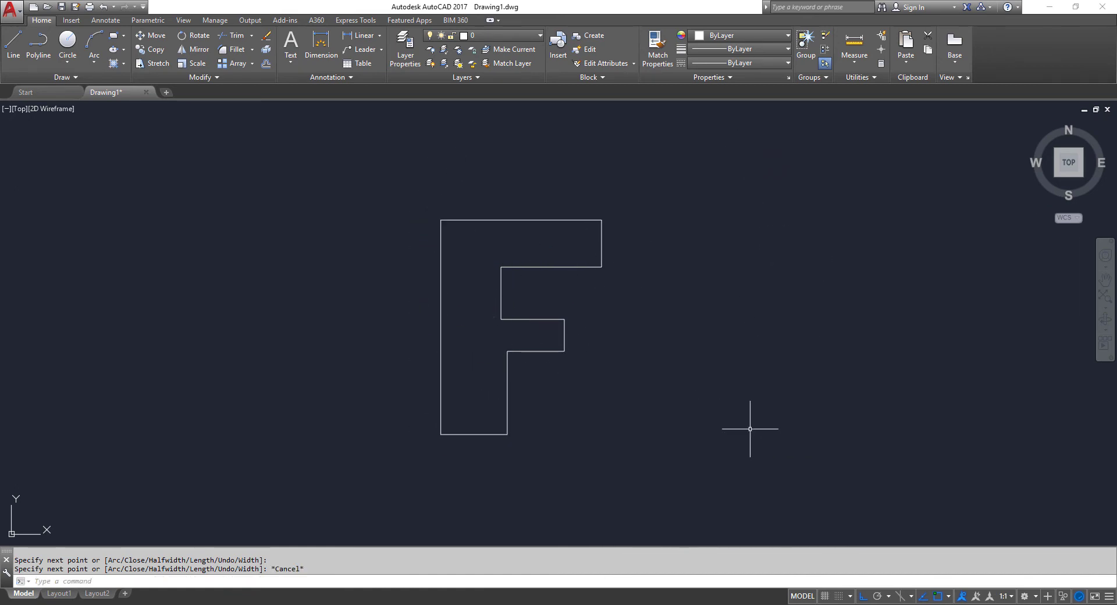
mouse_move(635, 353)
middle_mouse_down()
mouse_move(580, 356)
mouse_move(541, 381)
mouse_move(520, 326)
middle_mouse_up()
scroll(531, 404, "down", 2)
Mirror the F about a vertical line through its top-right corner, keeping the original
key("Escape")
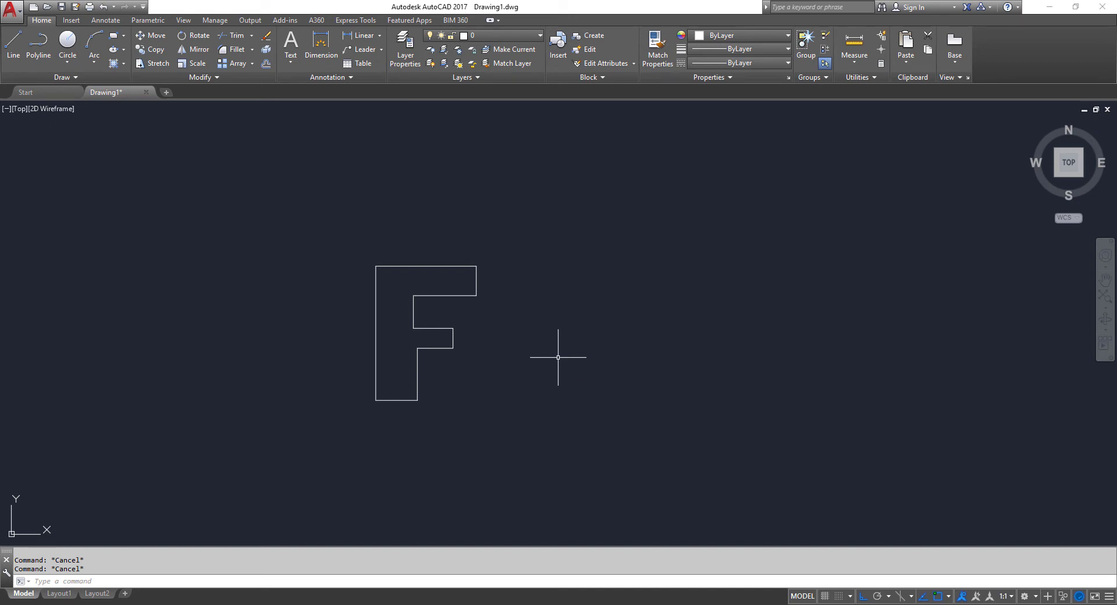
type("MIRROR")
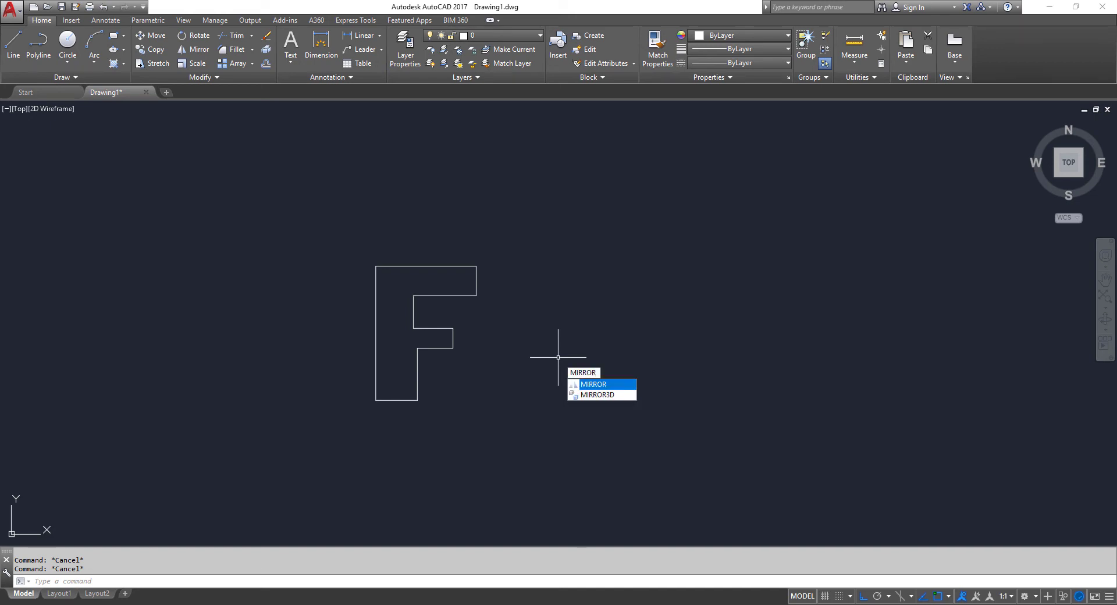
key("Return")
left_click(343, 227)
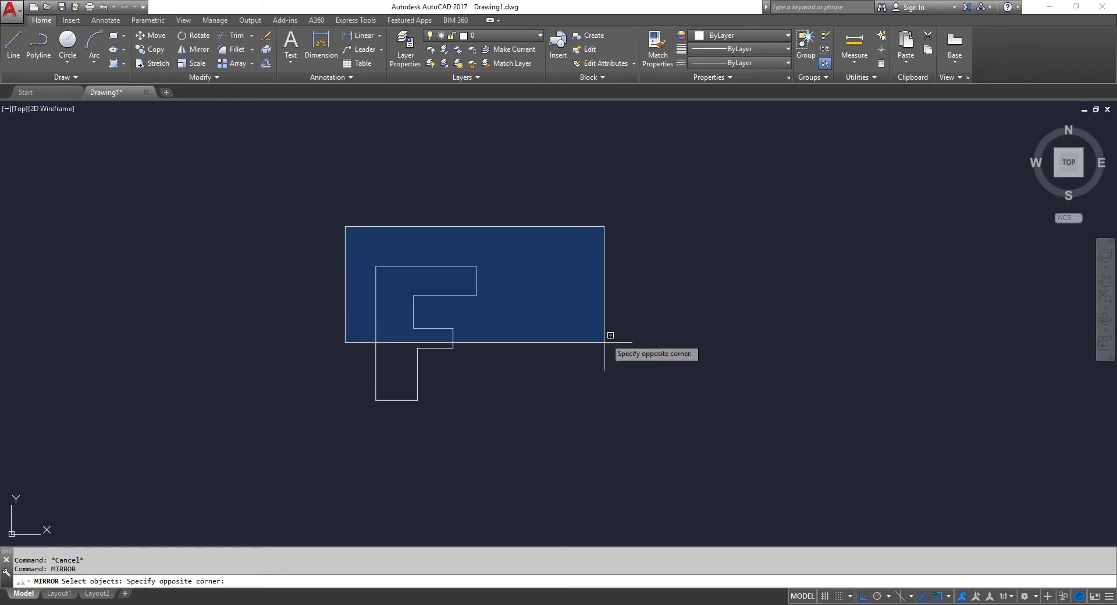
left_click(519, 468)
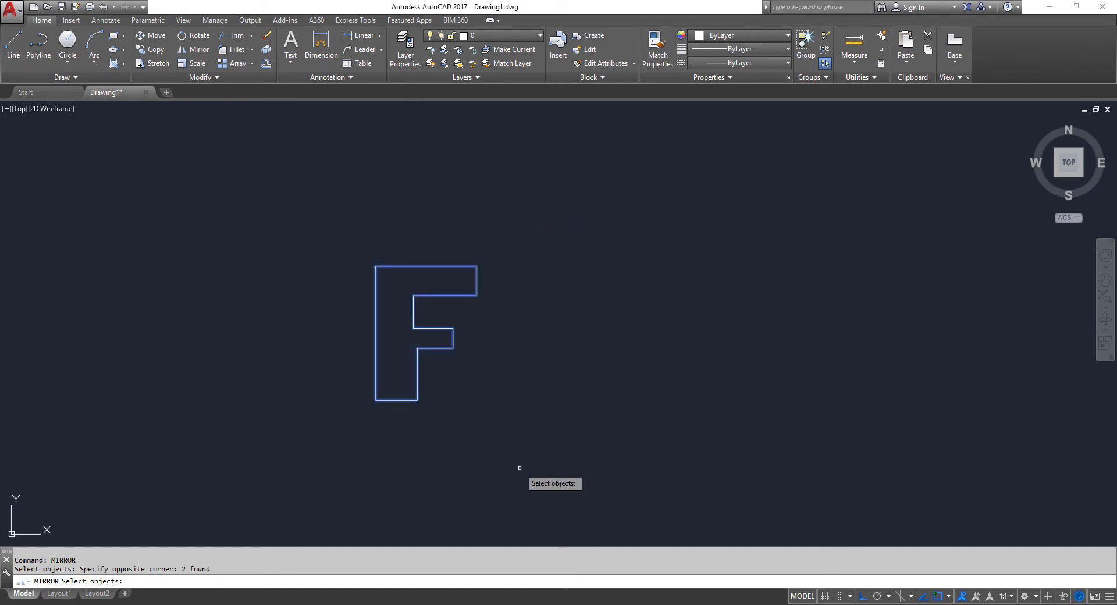
key("Return")
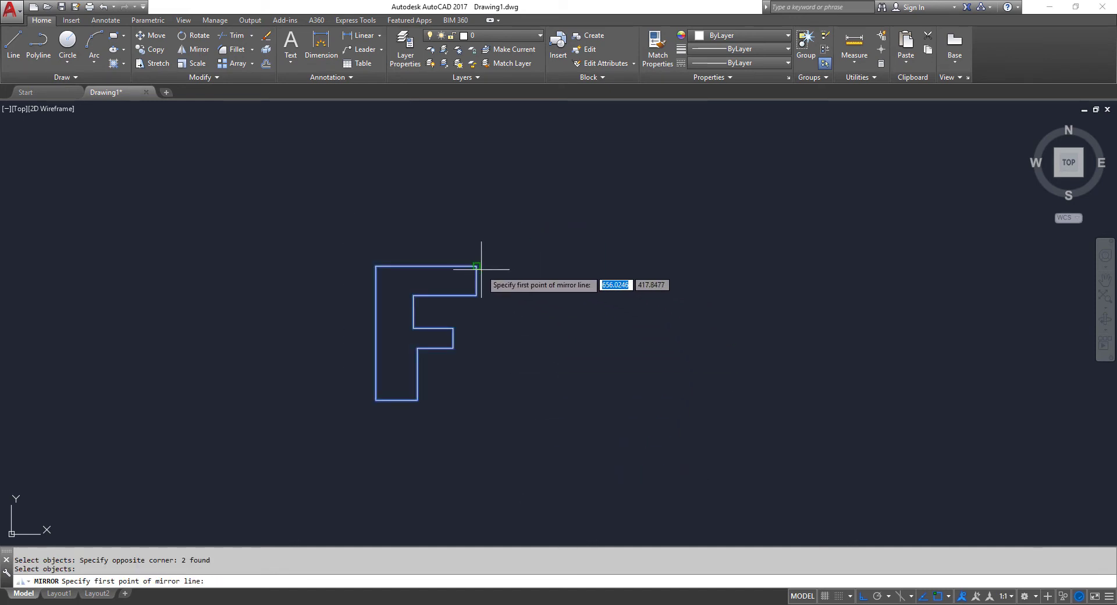
left_click(476, 265)
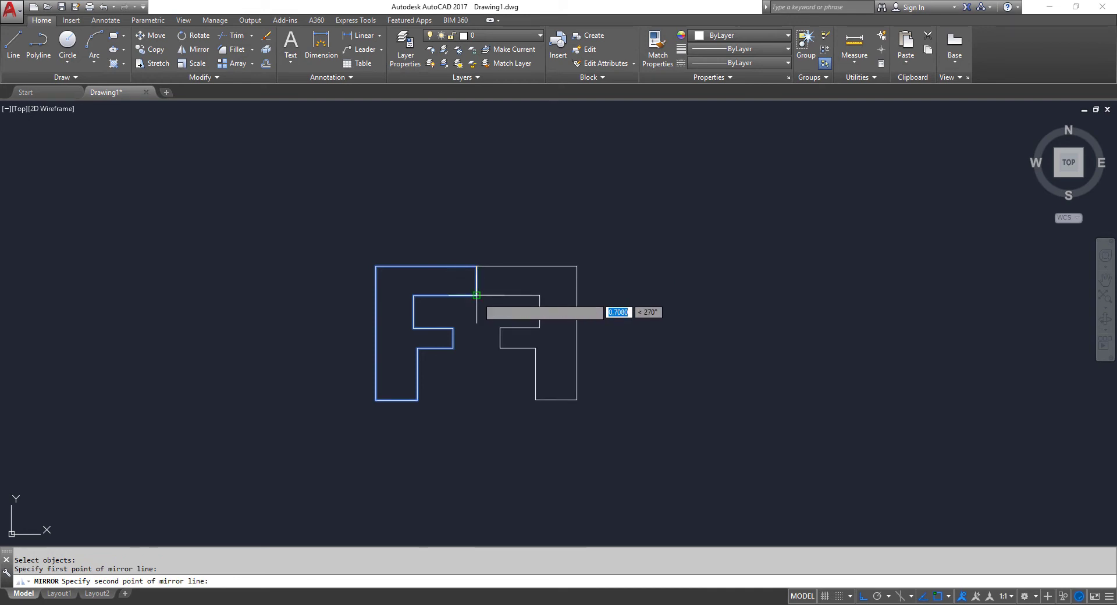
left_click(477, 295)
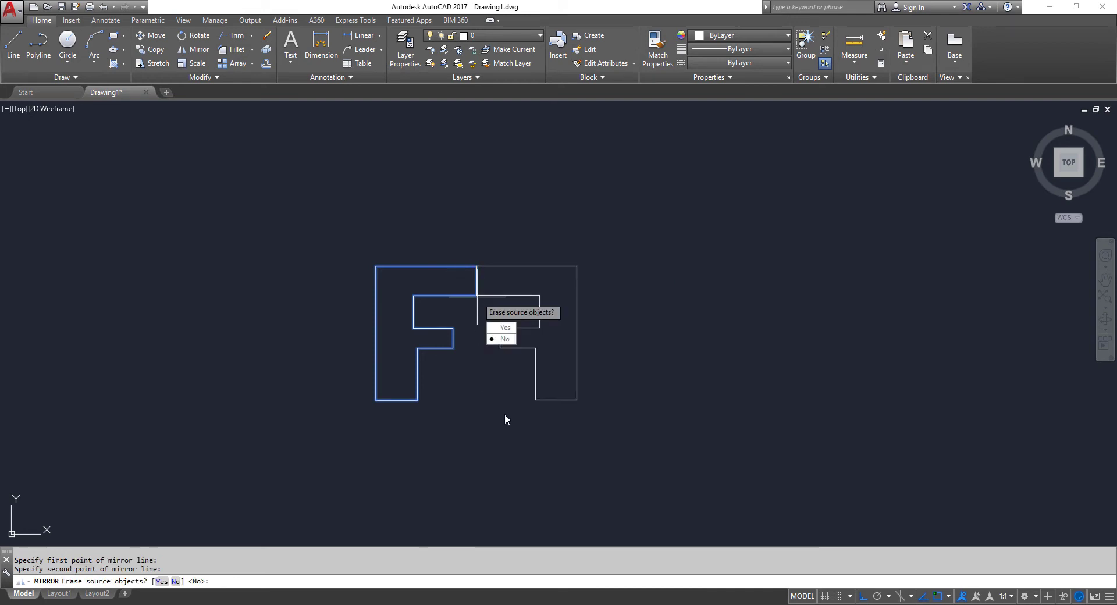
left_click(503, 342)
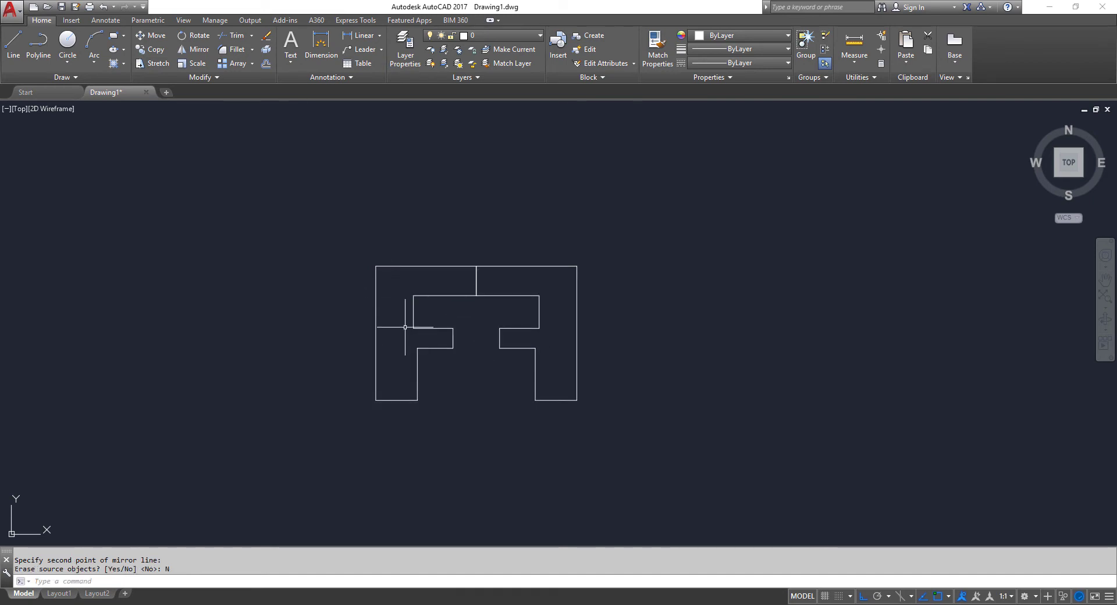
key("Escape")
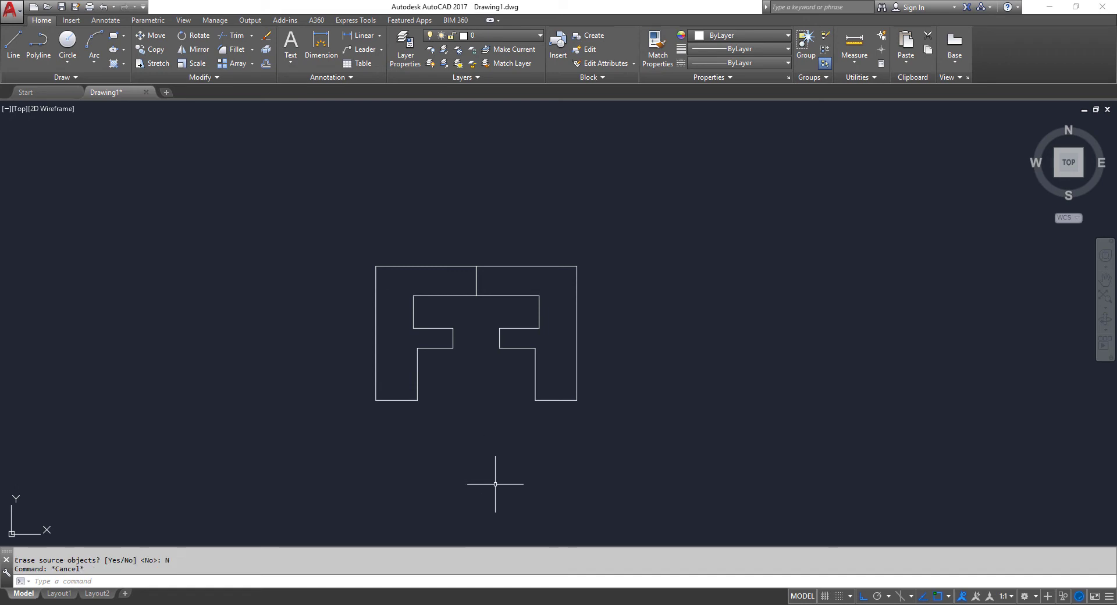
key("Escape")
Mirror both joined Fs upward about their top edge, keeping the originals
type("MIRR")
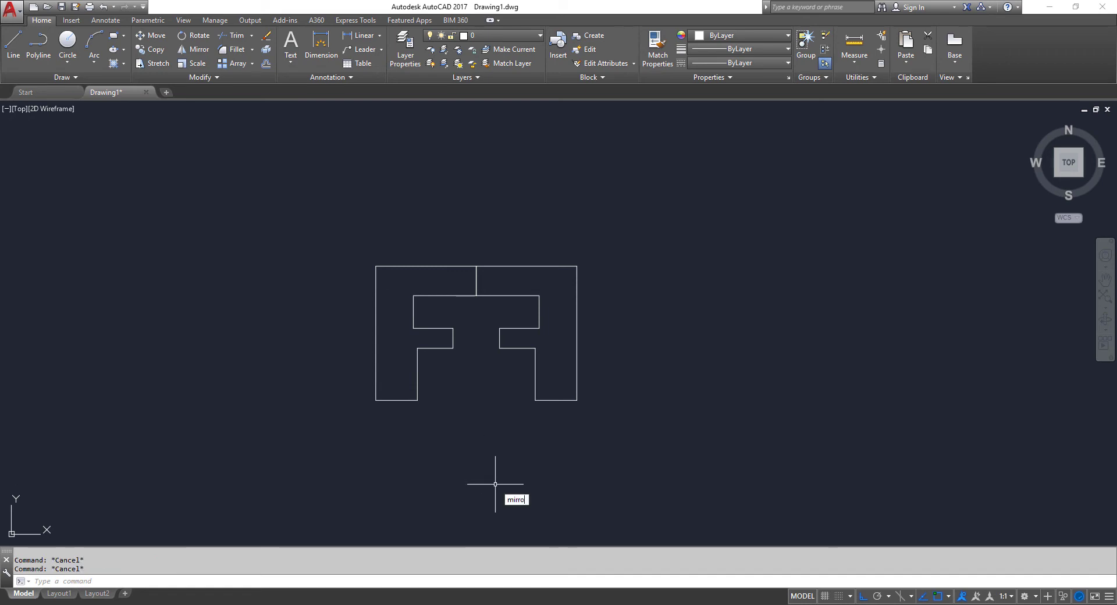
type("OR")
key("Return")
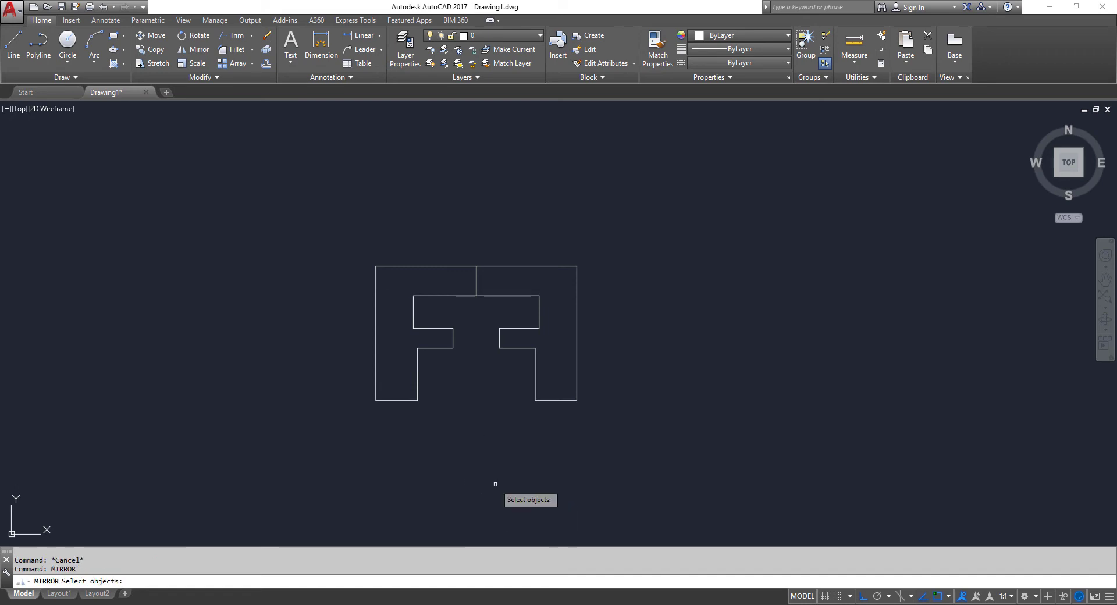
left_click(340, 251)
left_click(618, 452)
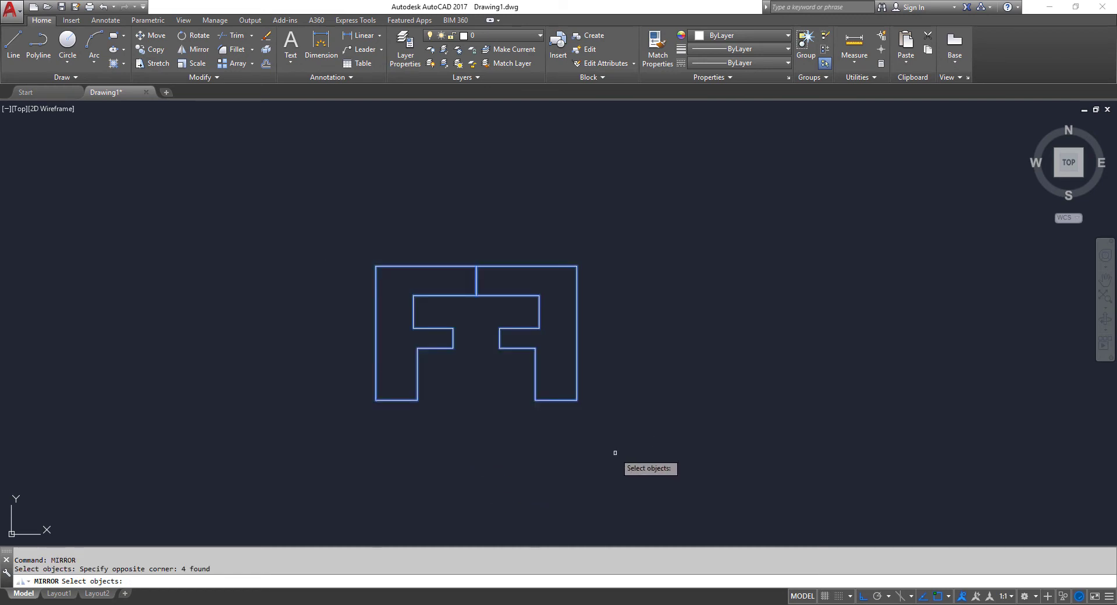
key("Return")
left_click(476, 266)
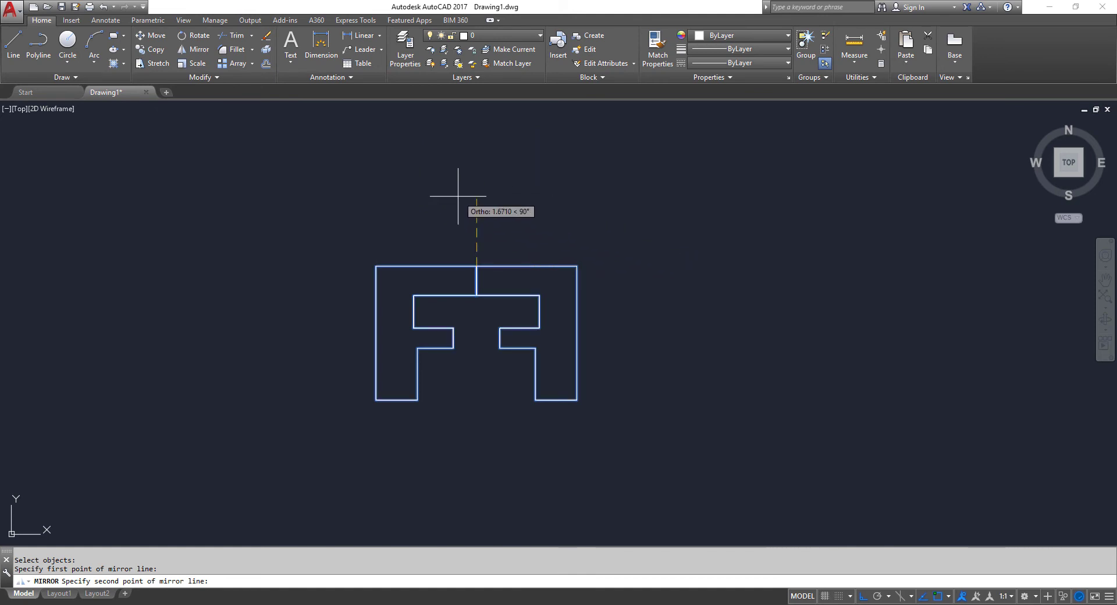
left_click(721, 246)
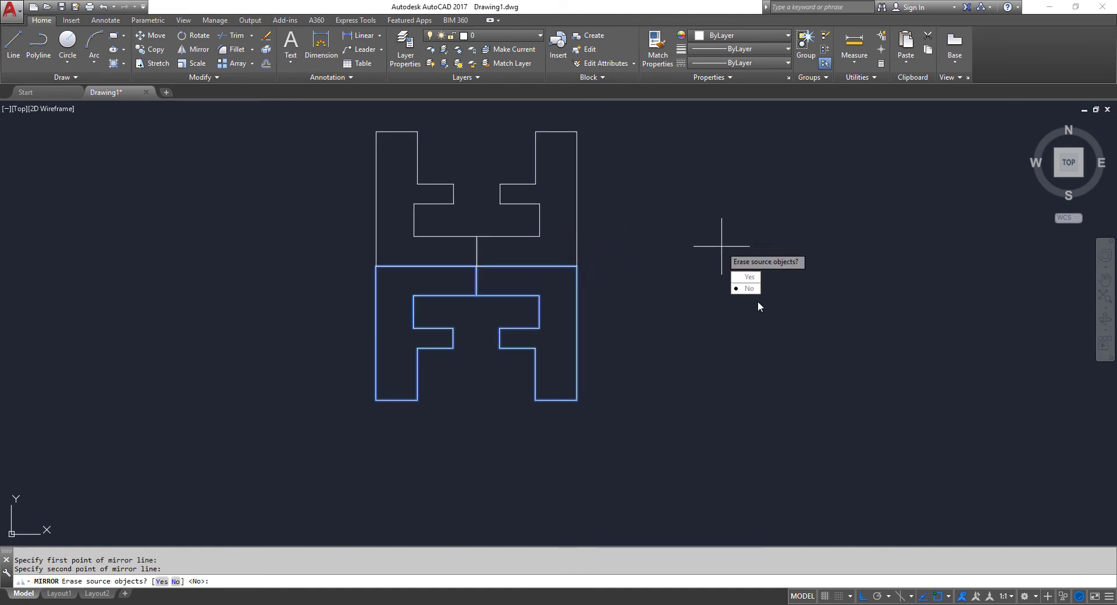
left_click(750, 289)
Undo both mirrors to return to the single original F
middle_click_drag(646, 325, 521, 356)
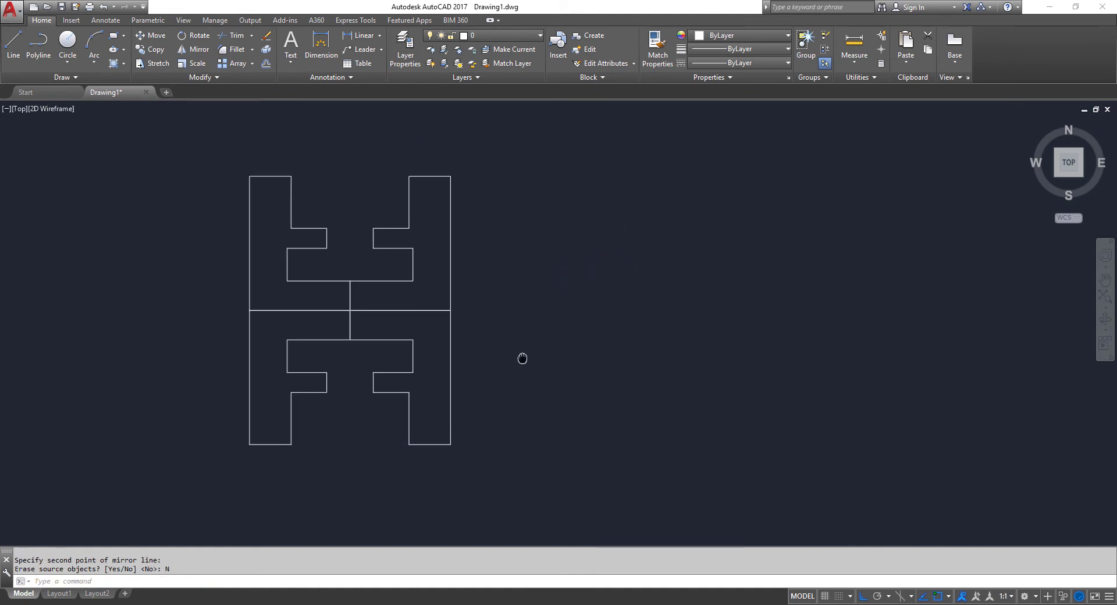
middle_click_drag(623, 342, 668, 344)
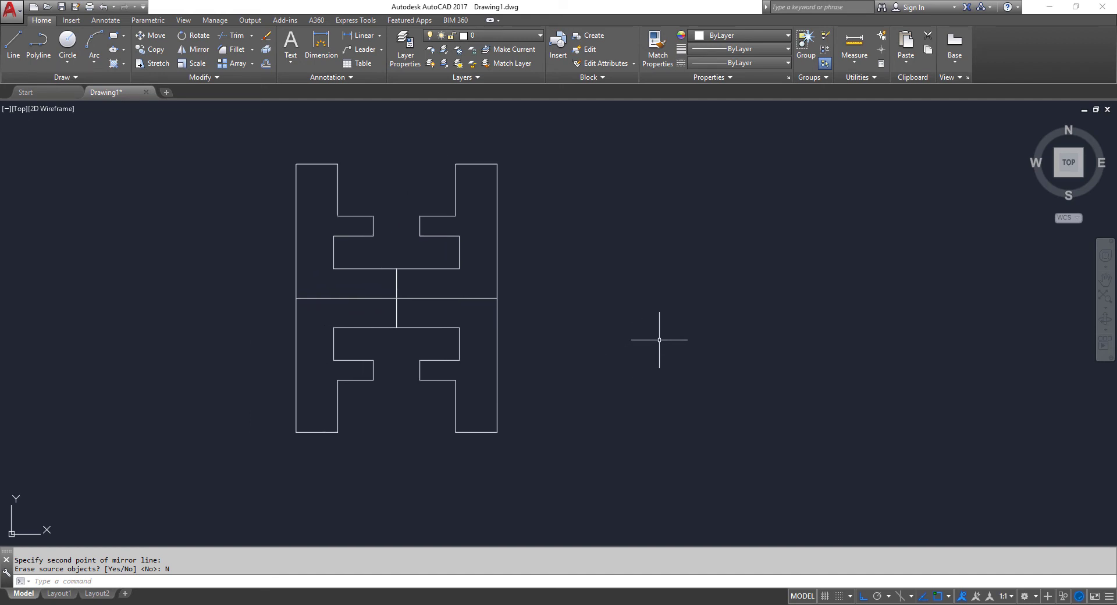
key("ctrl+z")
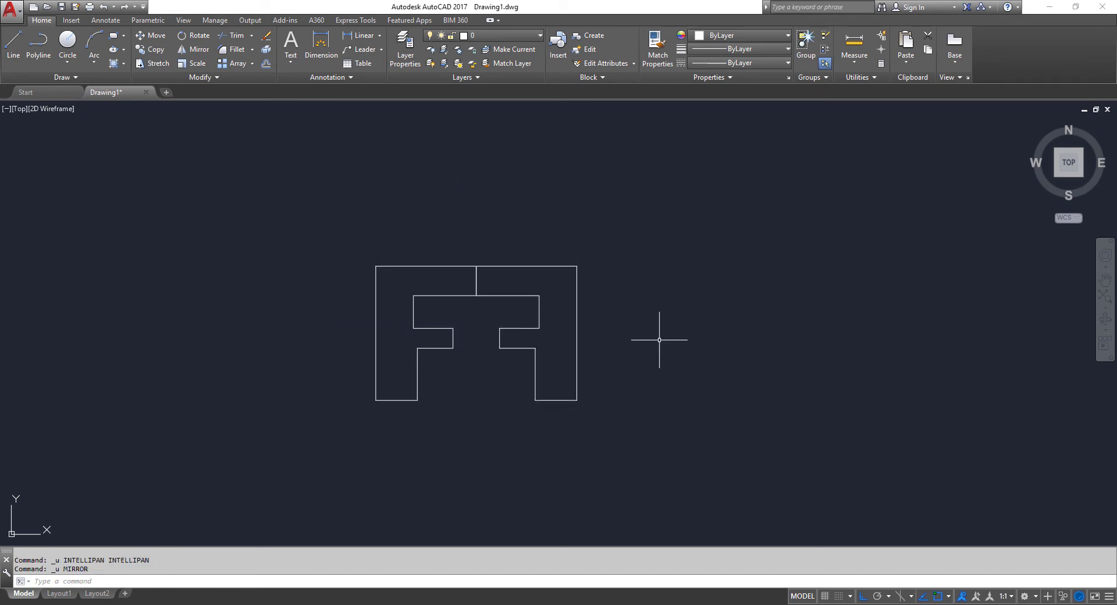
key("ctrl+z")
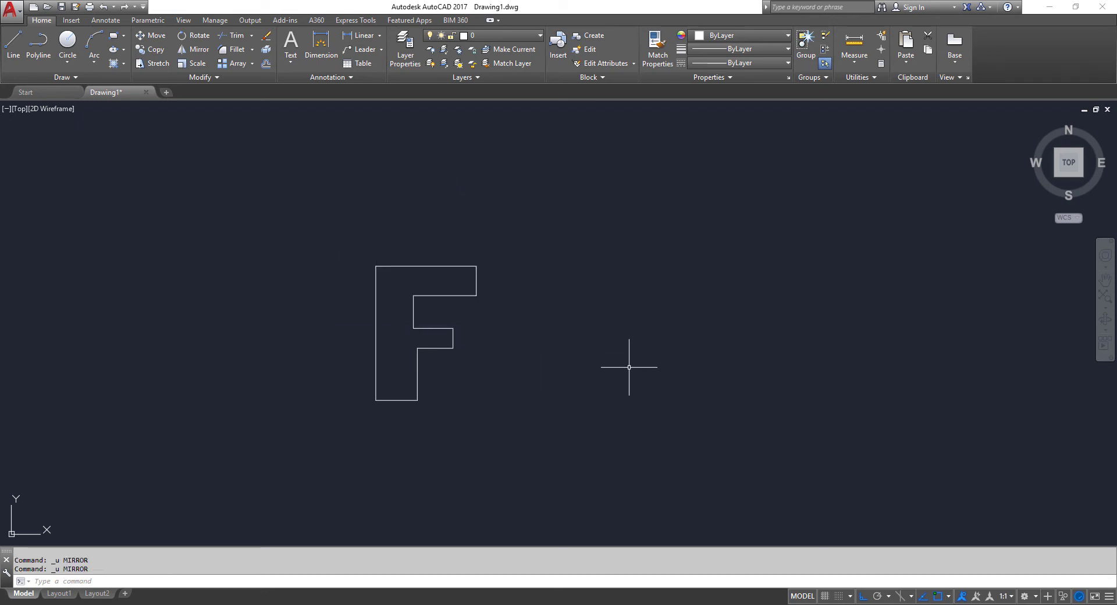
Mirror the F across a vertical axis to its right, leaving a gap and keeping the original
type("mor")
key("Return")
left_click(334, 241)
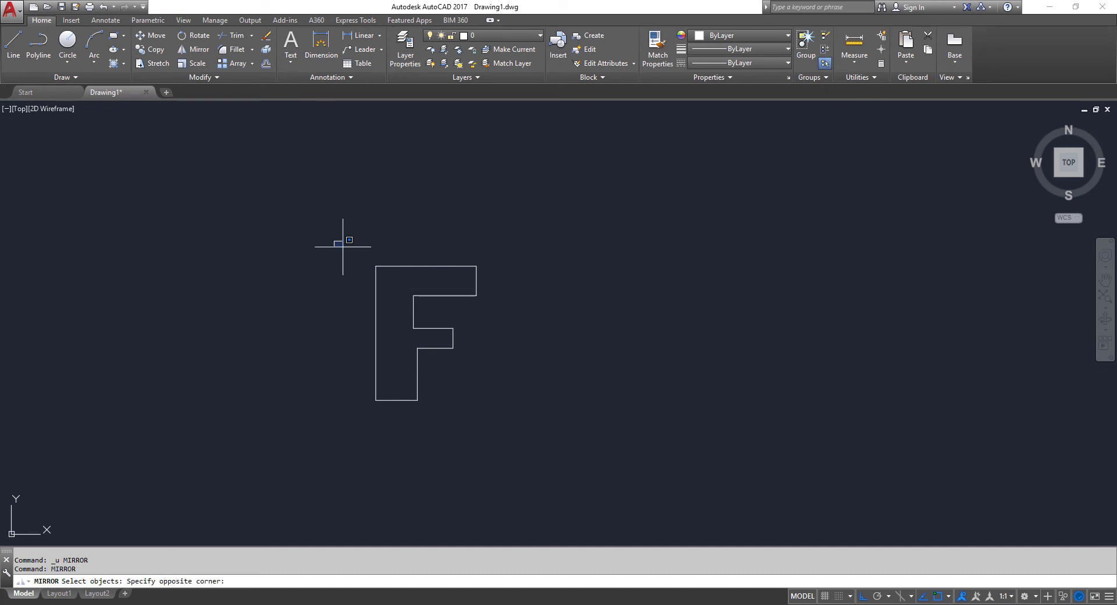
left_click(510, 448)
key("Return")
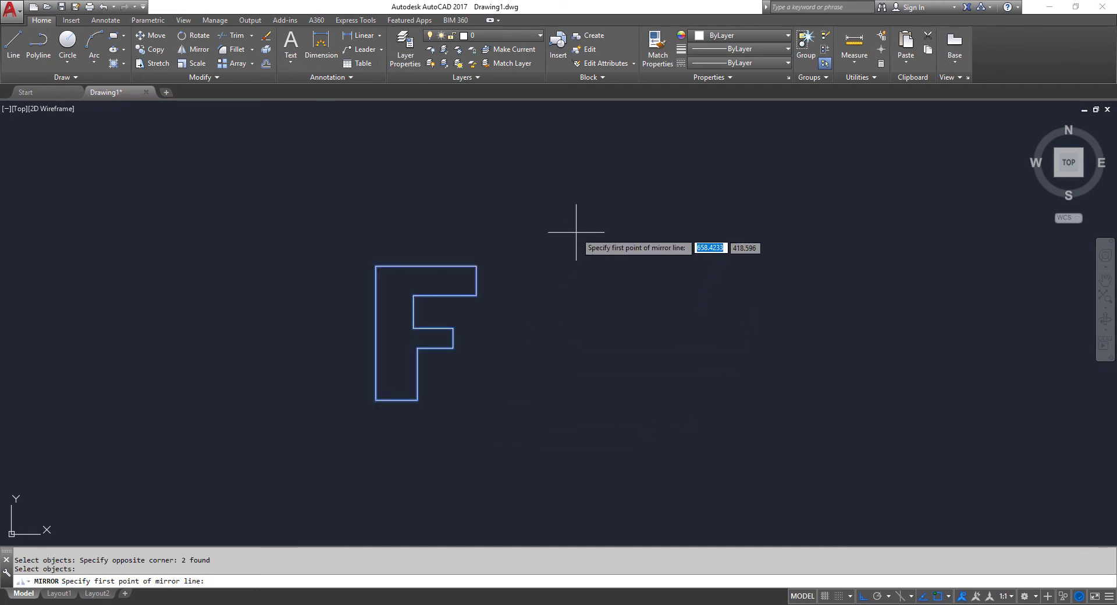
left_click(569, 213)
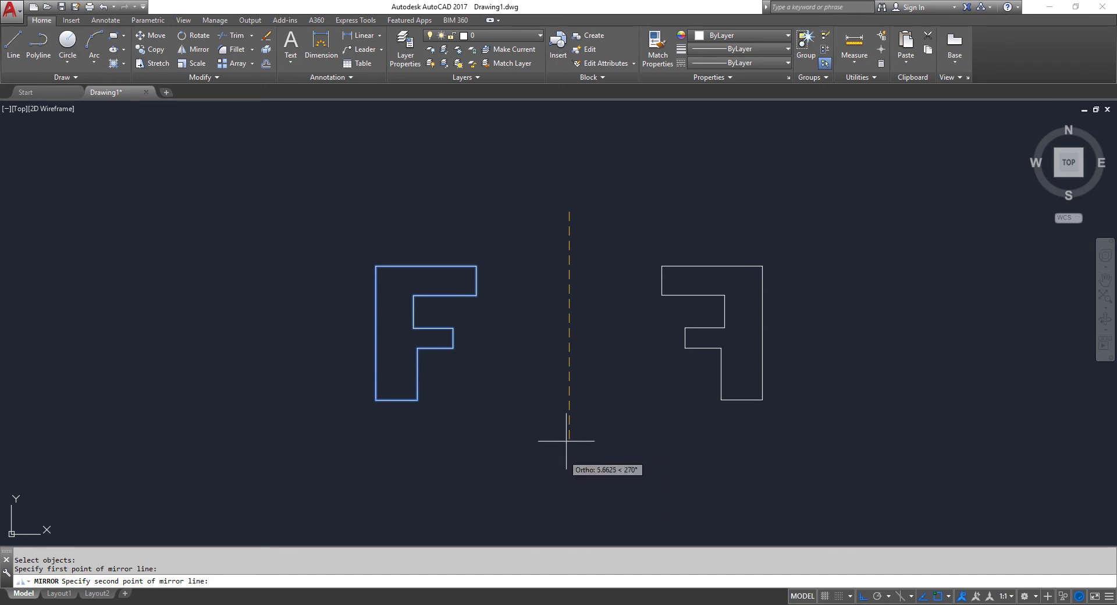
left_click(589, 483)
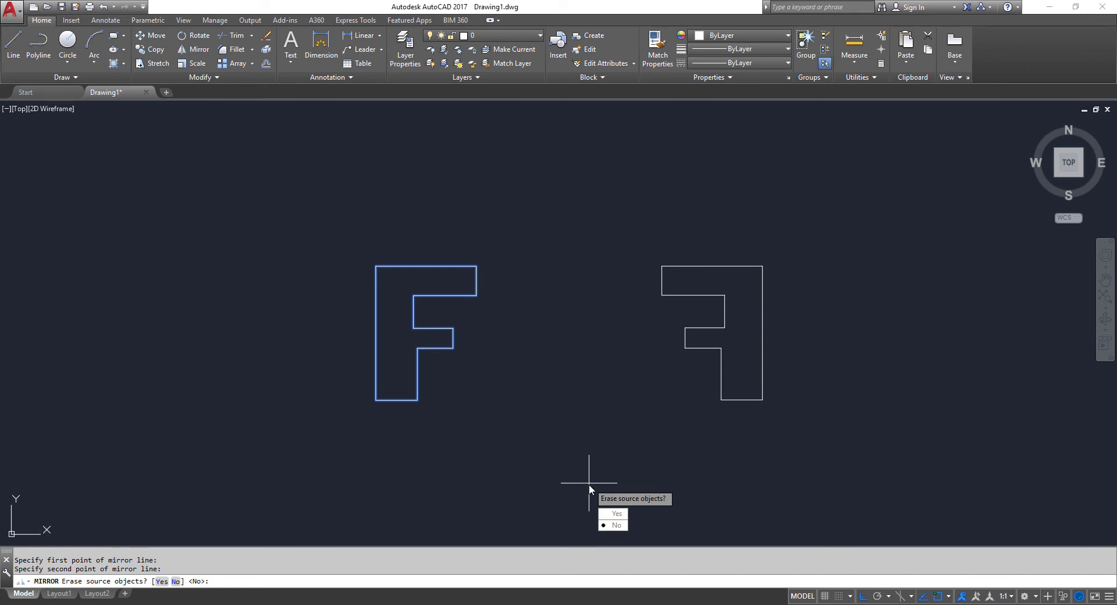
left_click(612, 526)
scroll(512, 416, "down", 2)
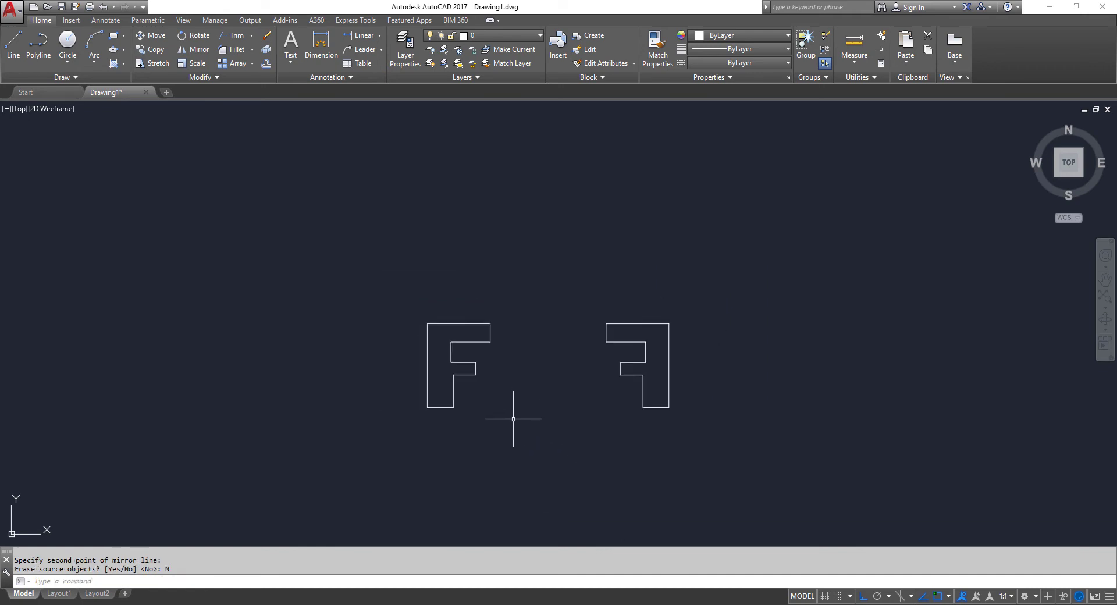
Mirror both Fs upward about a horizontal line above them, then undo back to one F
type("mirr")
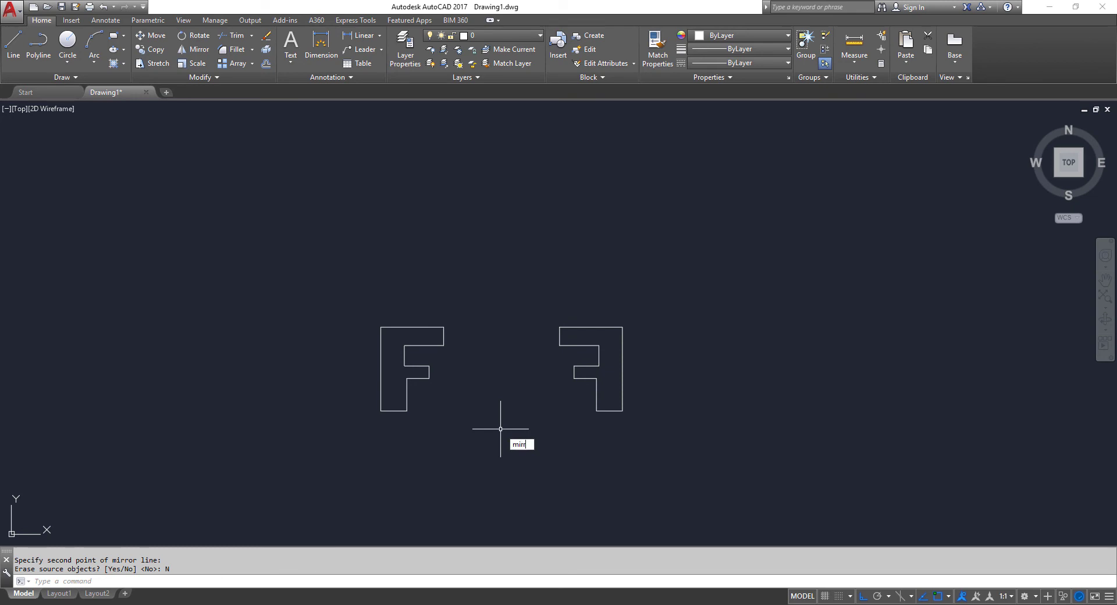
type("r")
key("Return")
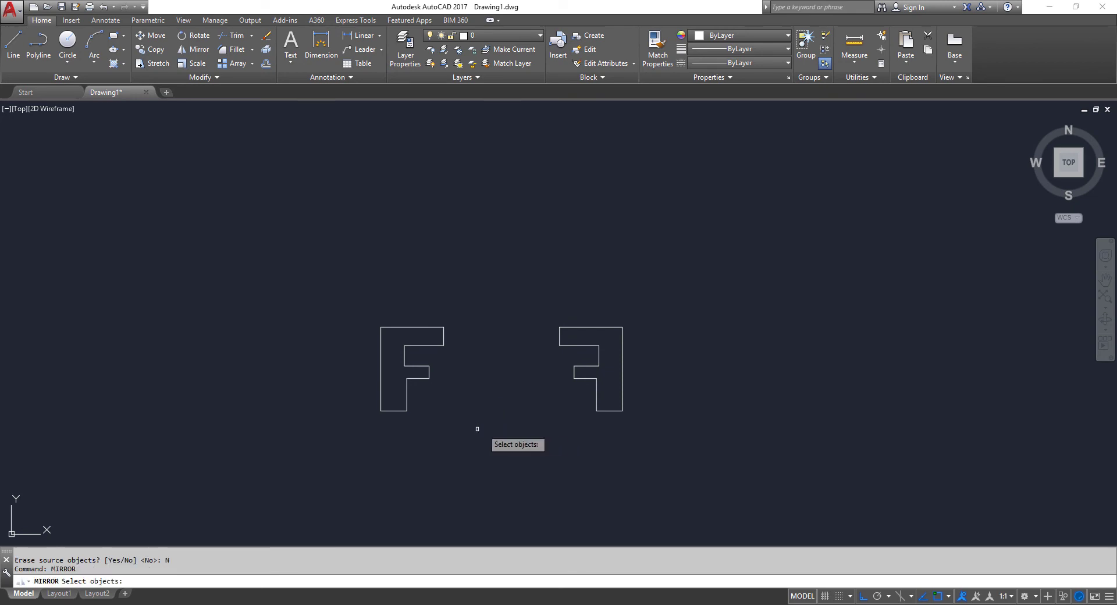
left_click(329, 300)
left_click(791, 491)
key("Return")
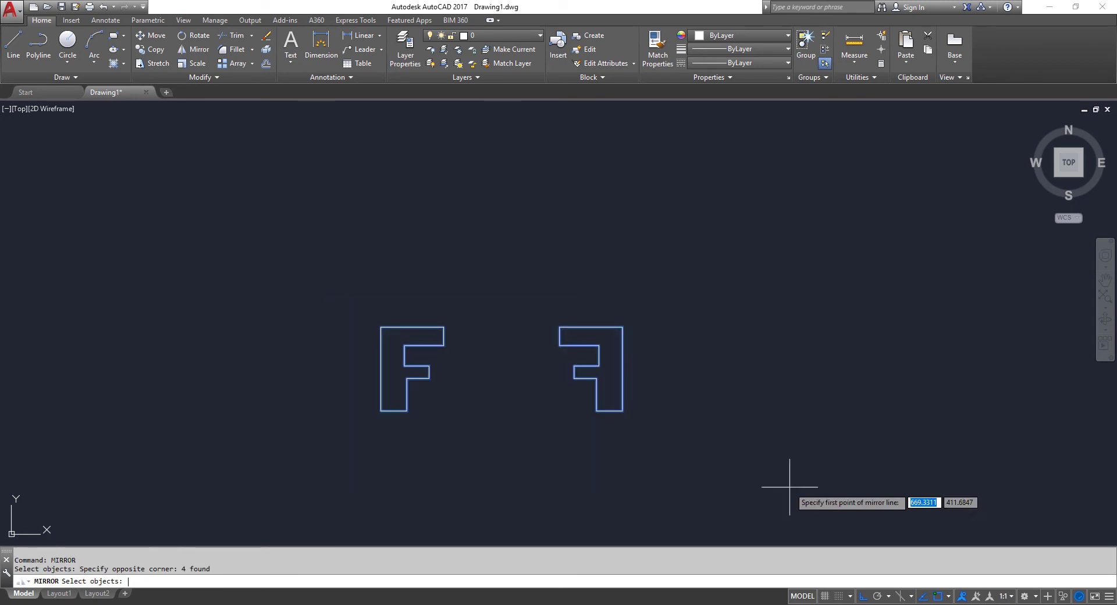
left_click(315, 309)
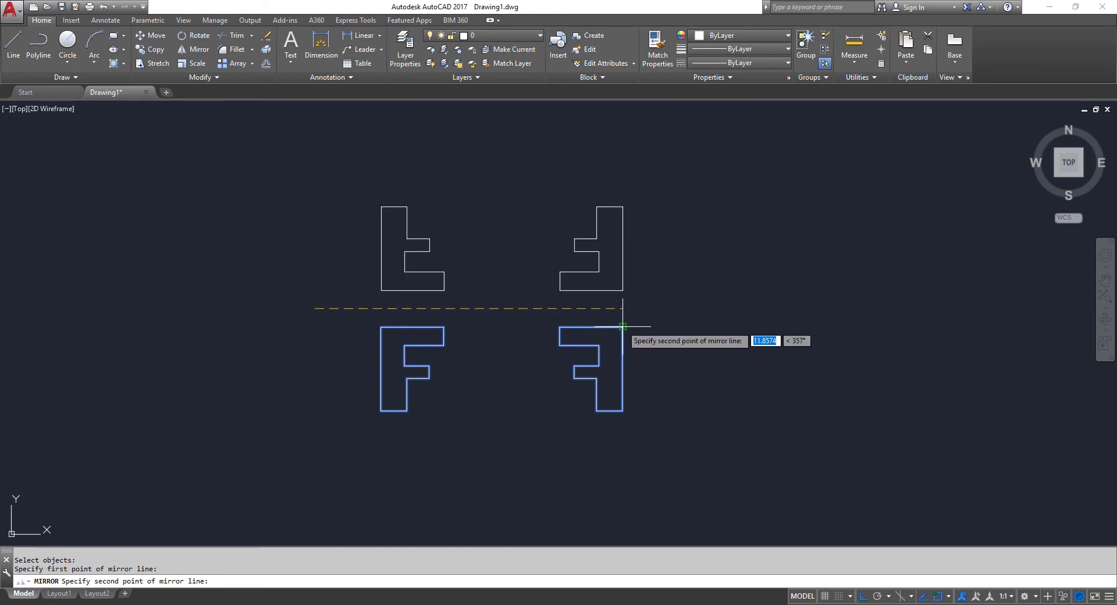
left_click(701, 307)
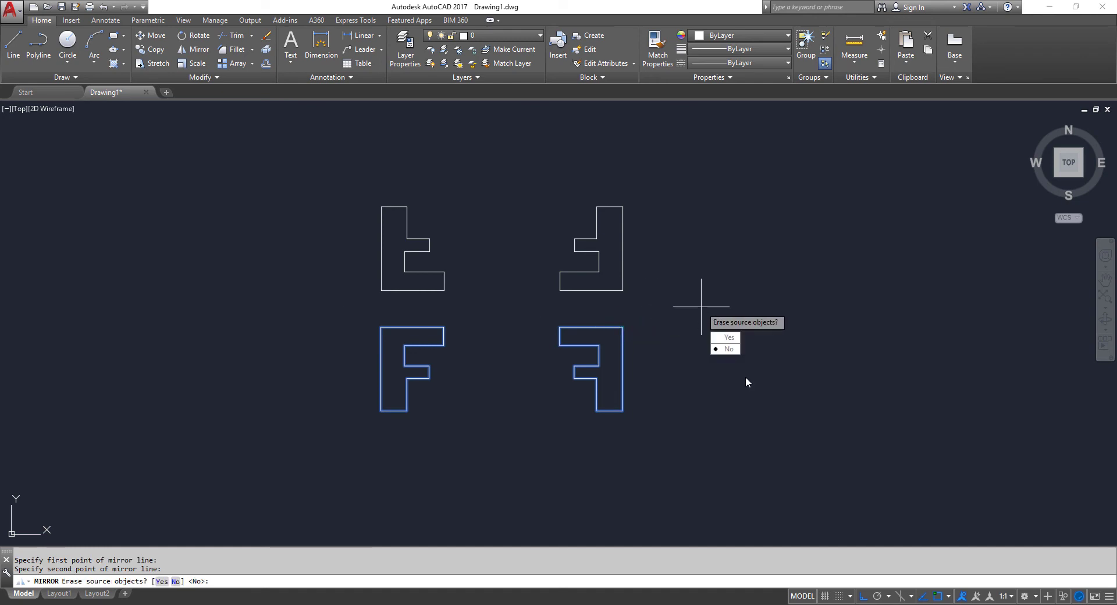
left_click(731, 349)
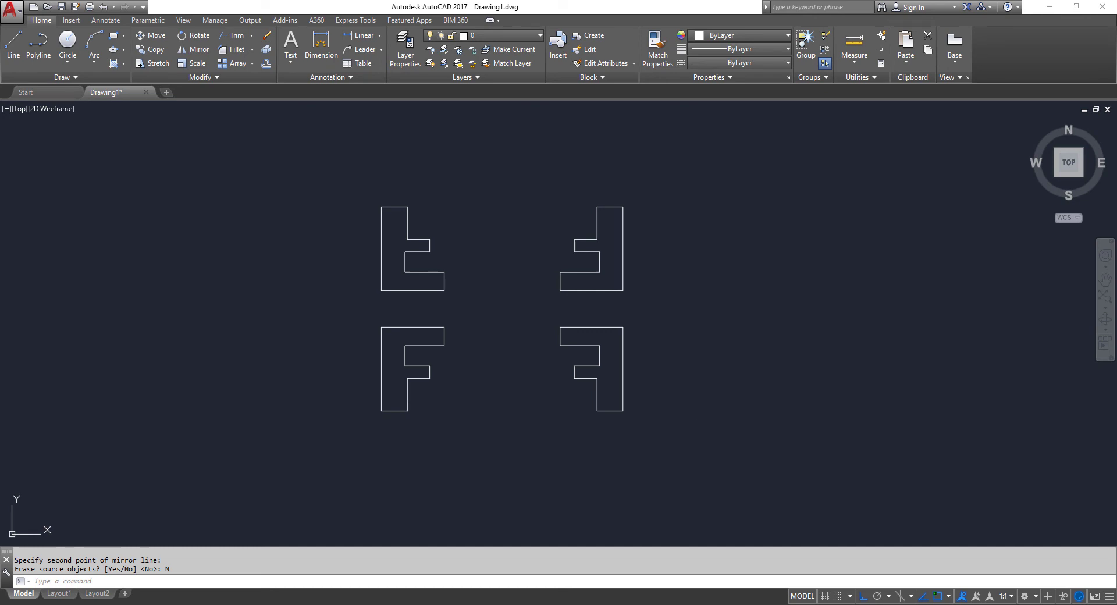
middle_click_drag(696, 386, 782, 396)
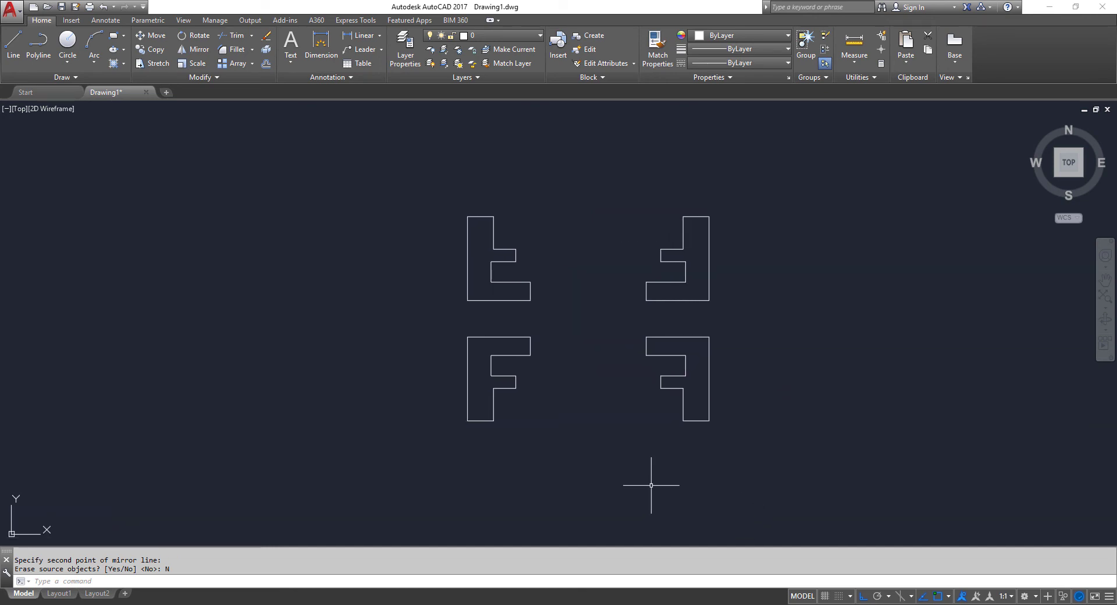
key("ctrl+z")
key("ctrl+z")
key("ctrl+z")
key("ctrl+z")
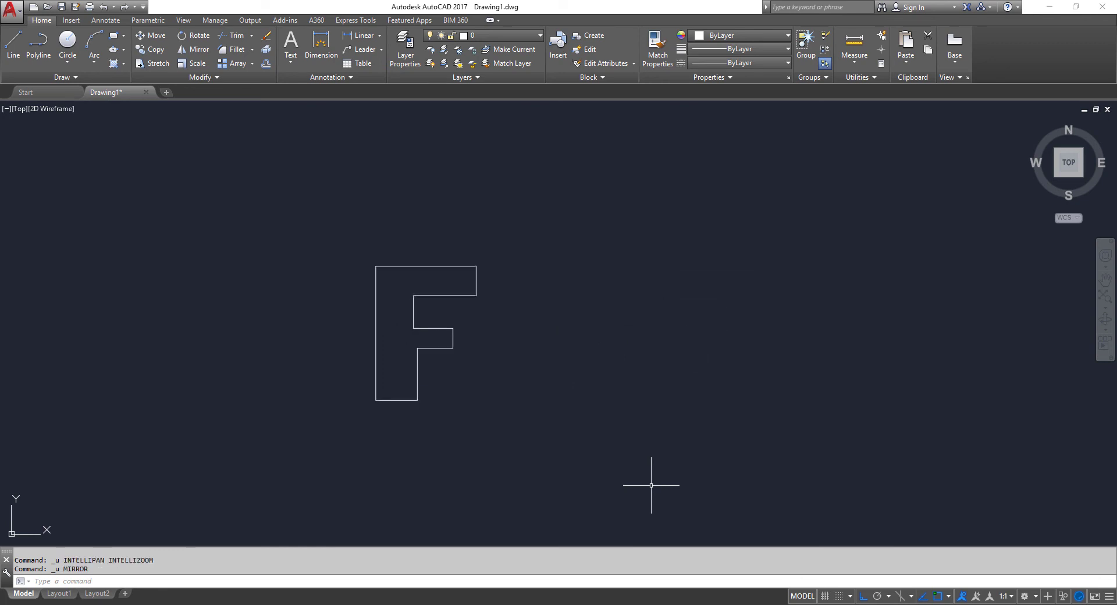
Mirror the F about a vertical line at its top-right corner, erasing the original
key("Escape")
key("Escape")
type("mi")
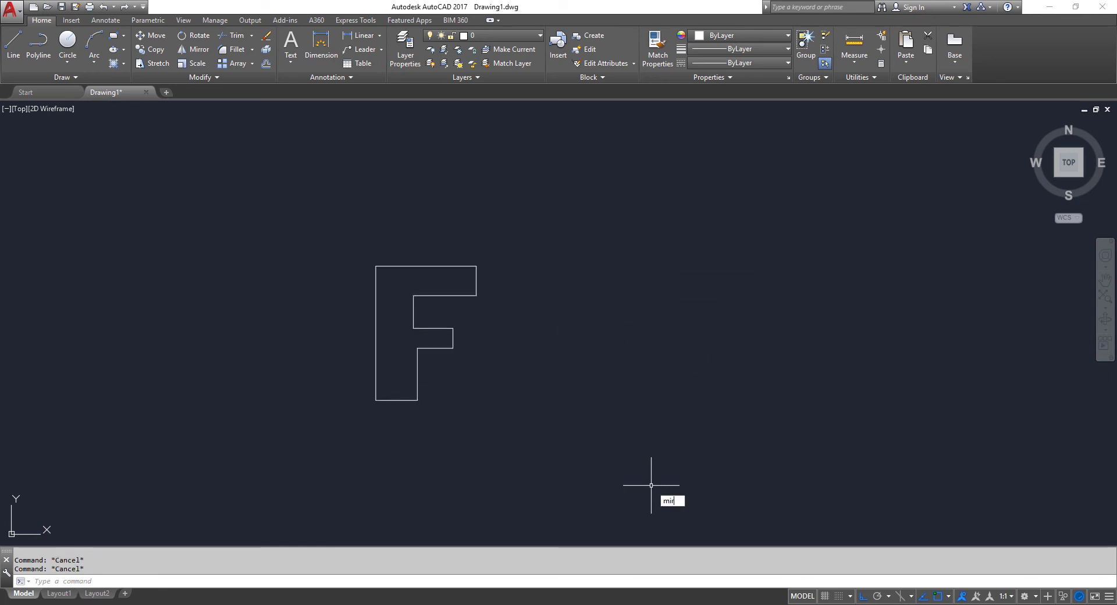
type("r")
key("Return")
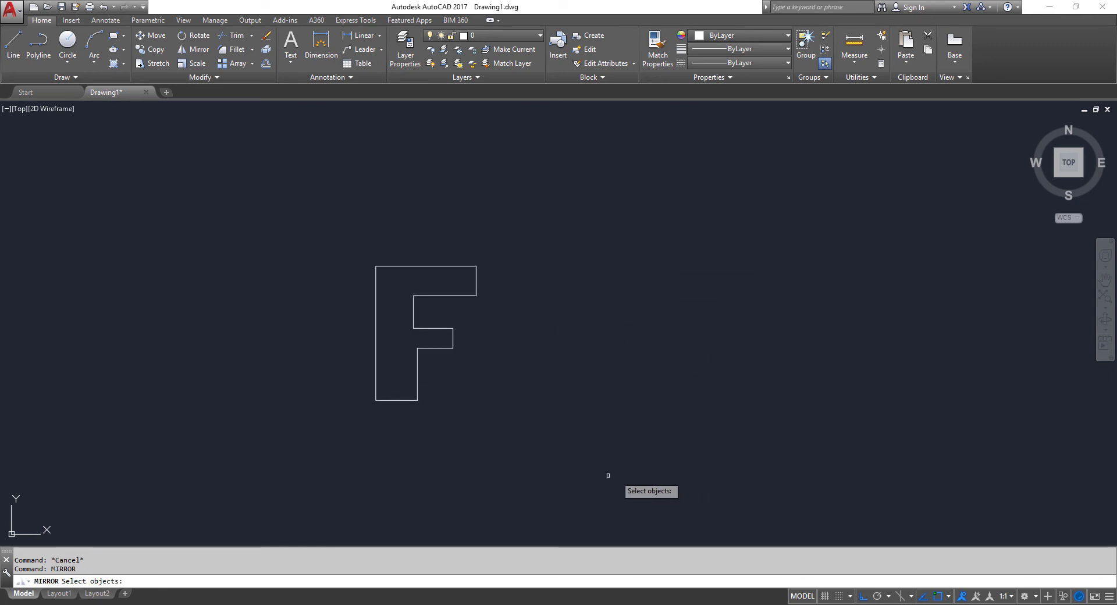
left_click(325, 231)
left_click(547, 466)
key("Return")
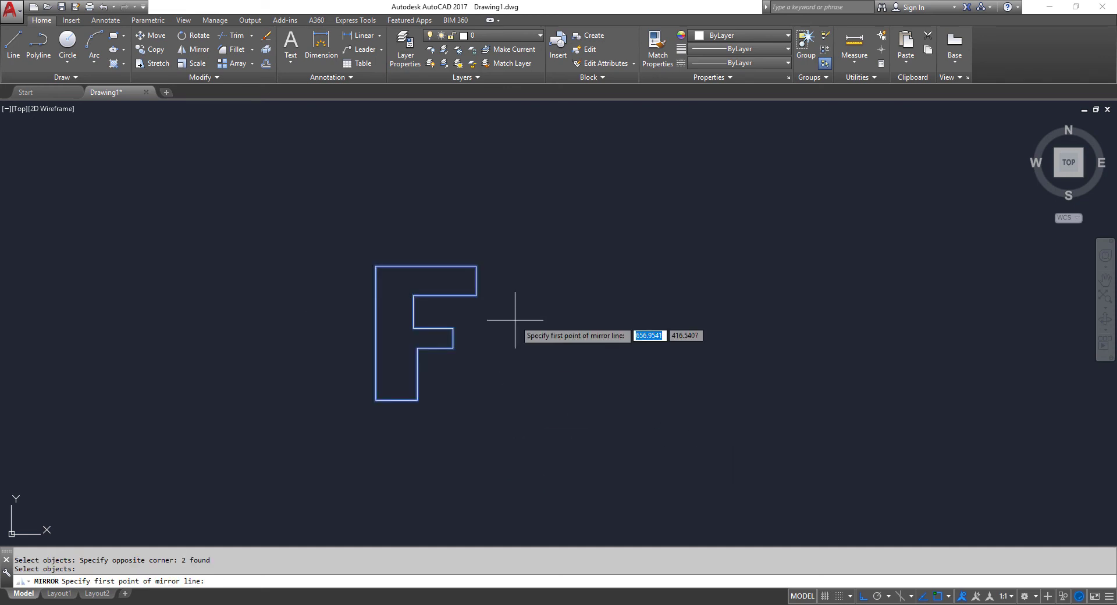
left_click(477, 267)
left_click(481, 298)
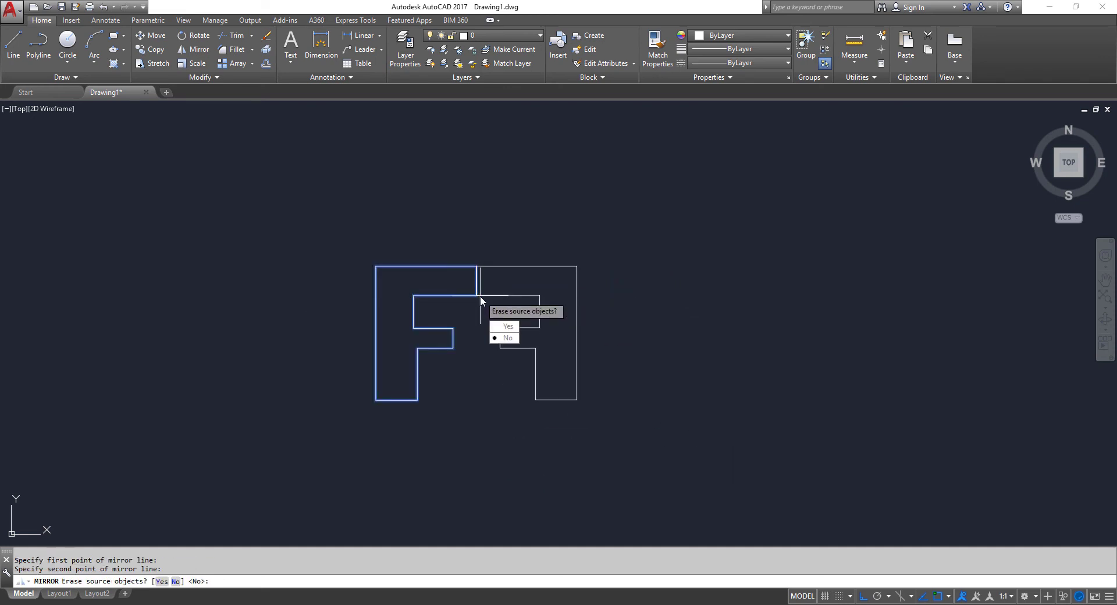
left_click(508, 326)
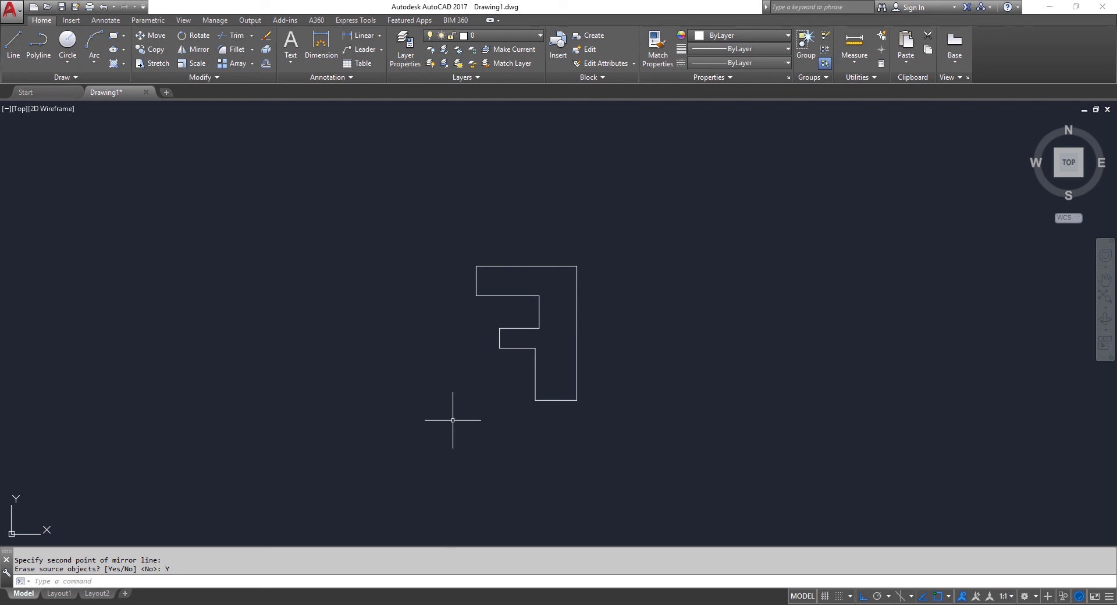
key("Escape")
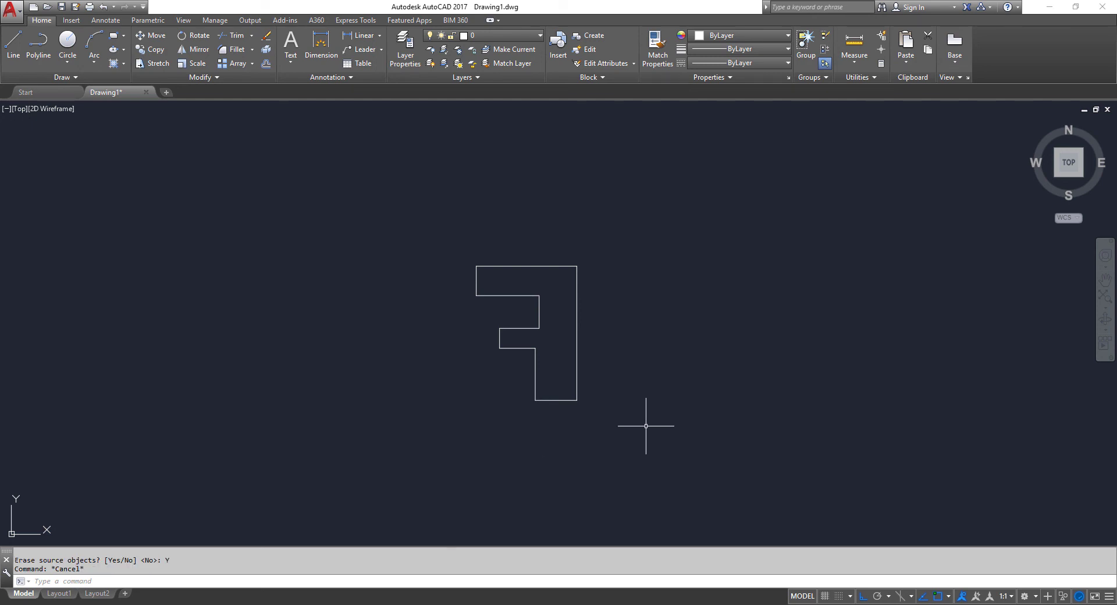
Mirror the backwards F about its right edge erasing the source, then undo it
type("mir")
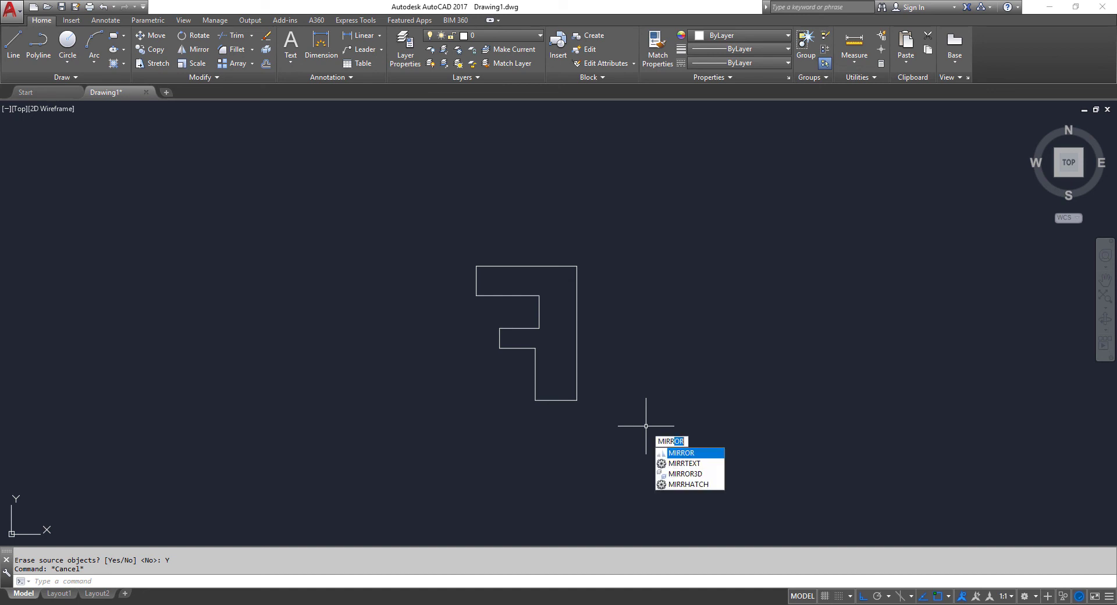
key("Return")
left_click(444, 242)
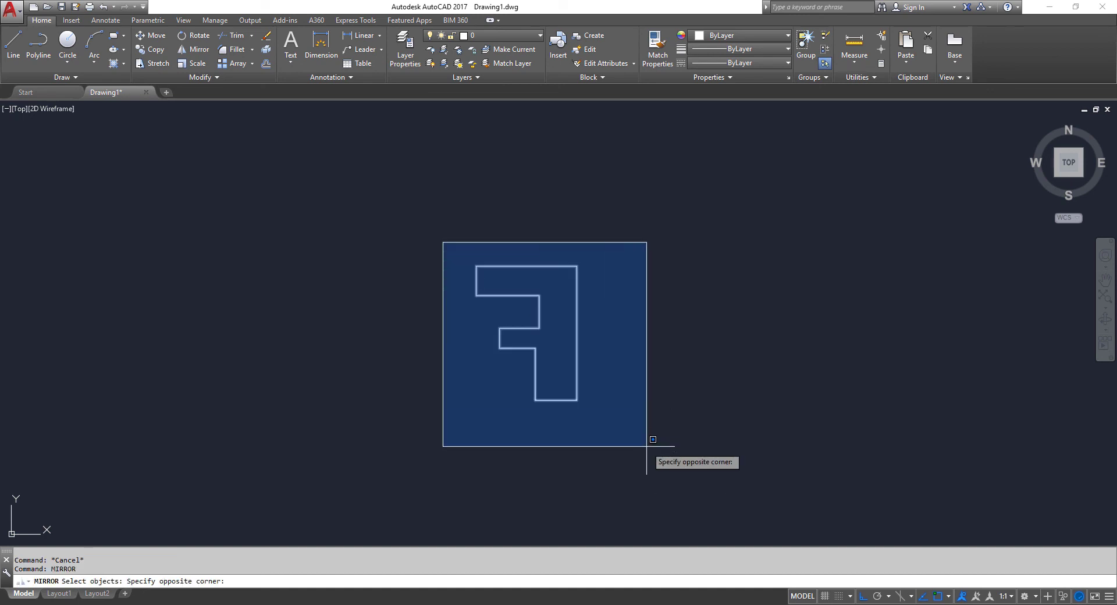
left_click(644, 456)
key("Return")
left_click(577, 267)
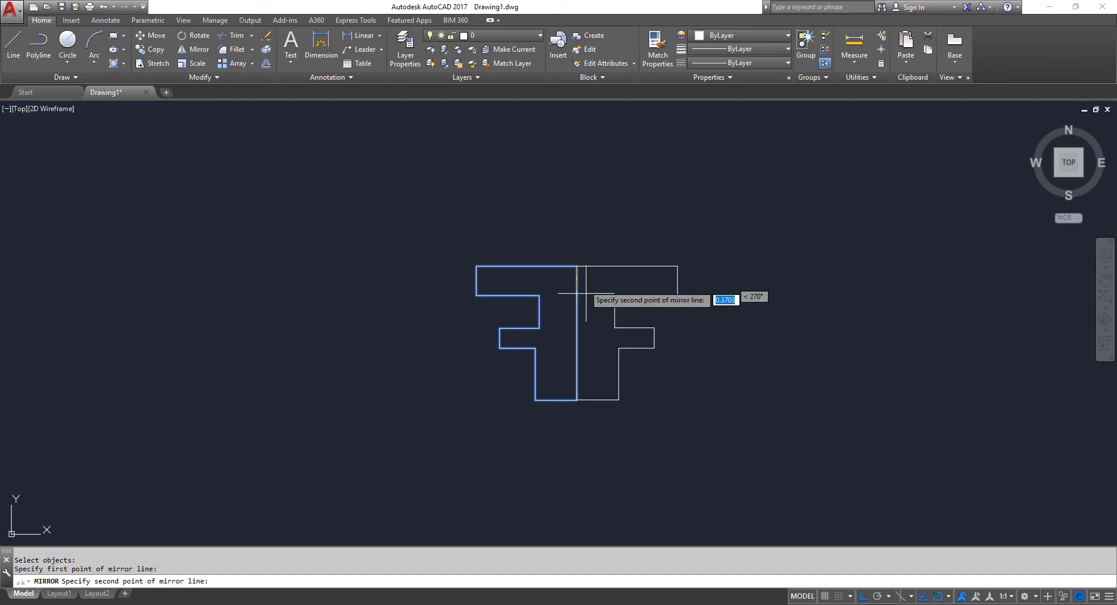
left_click(581, 410)
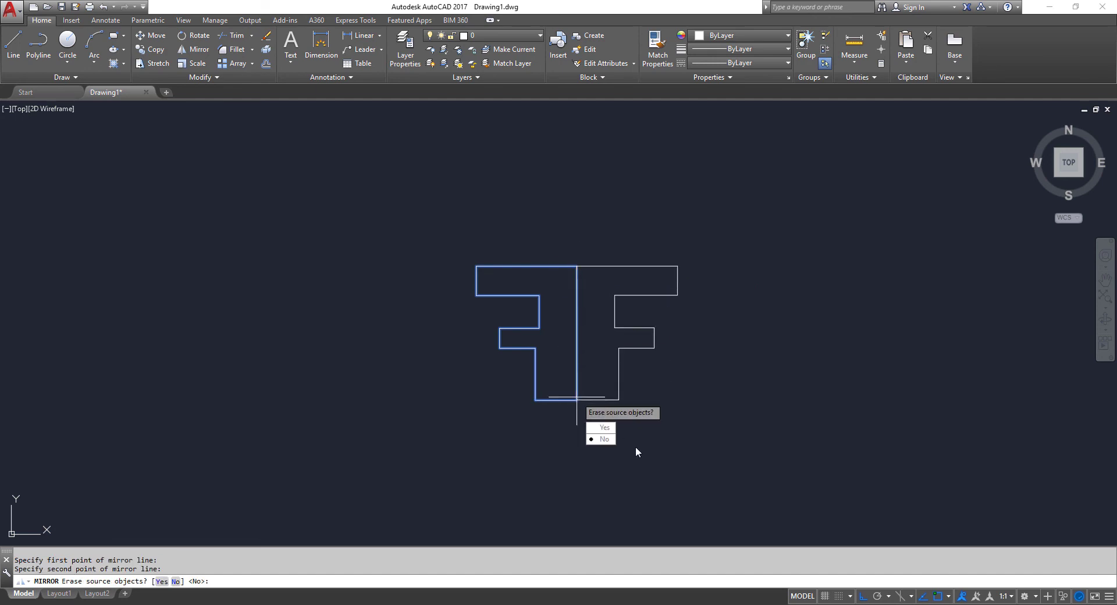
left_click(605, 427)
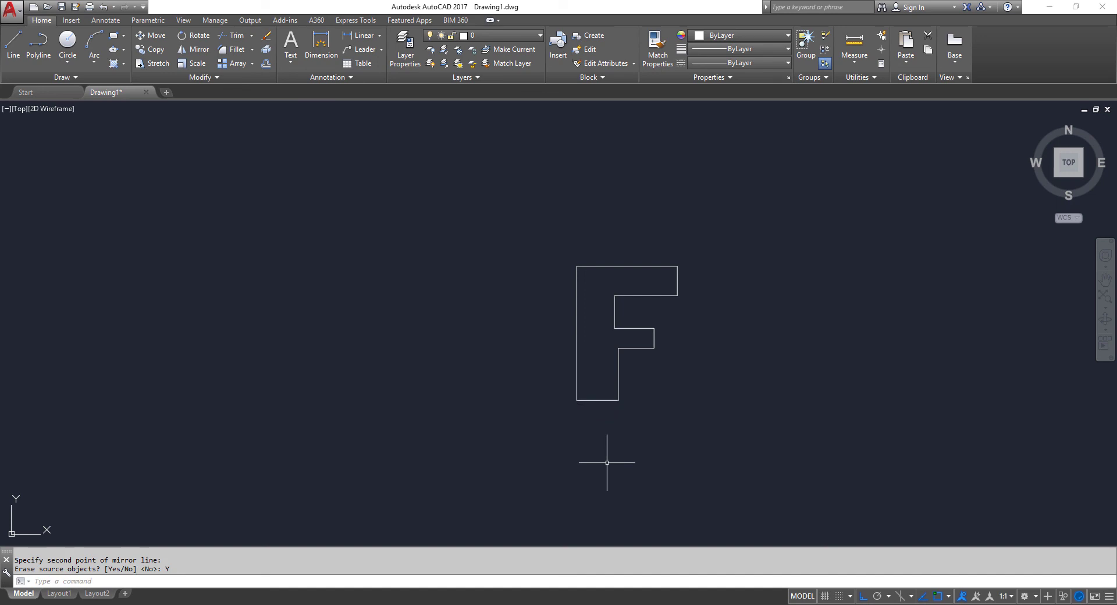
key("ctrl+z")
Mirror the backwards F about its right edge again, keeping the source as a back-to-back pair
type("m")
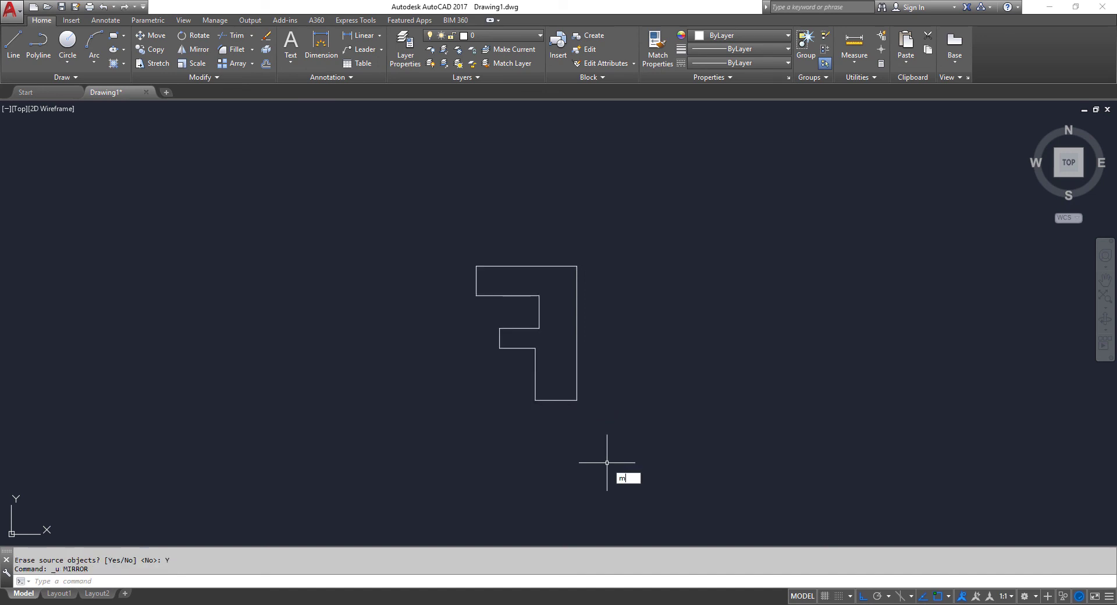
type("r")
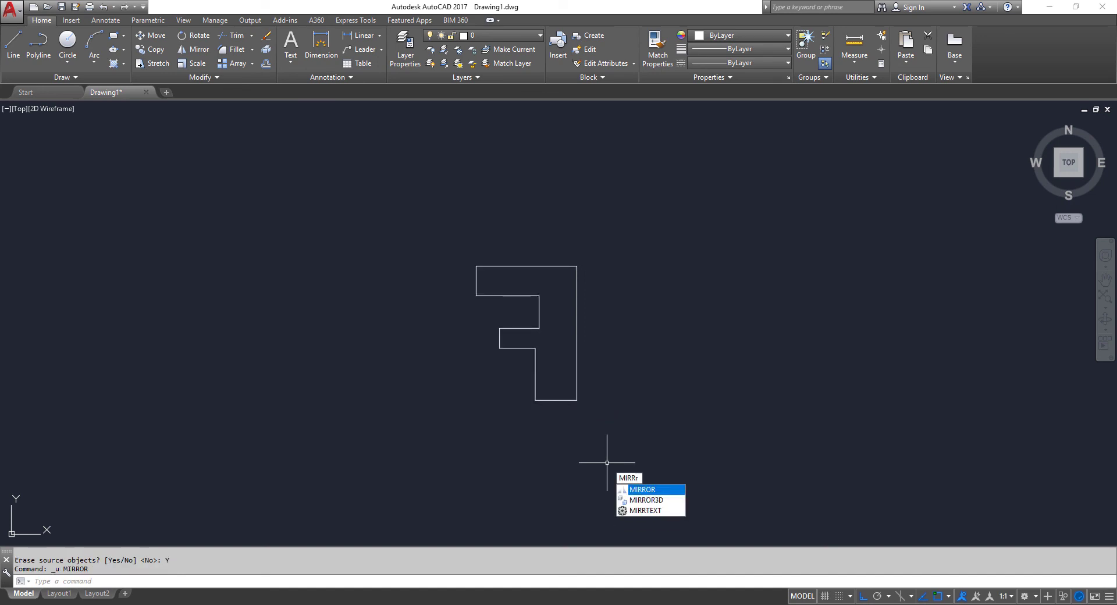
key("Return")
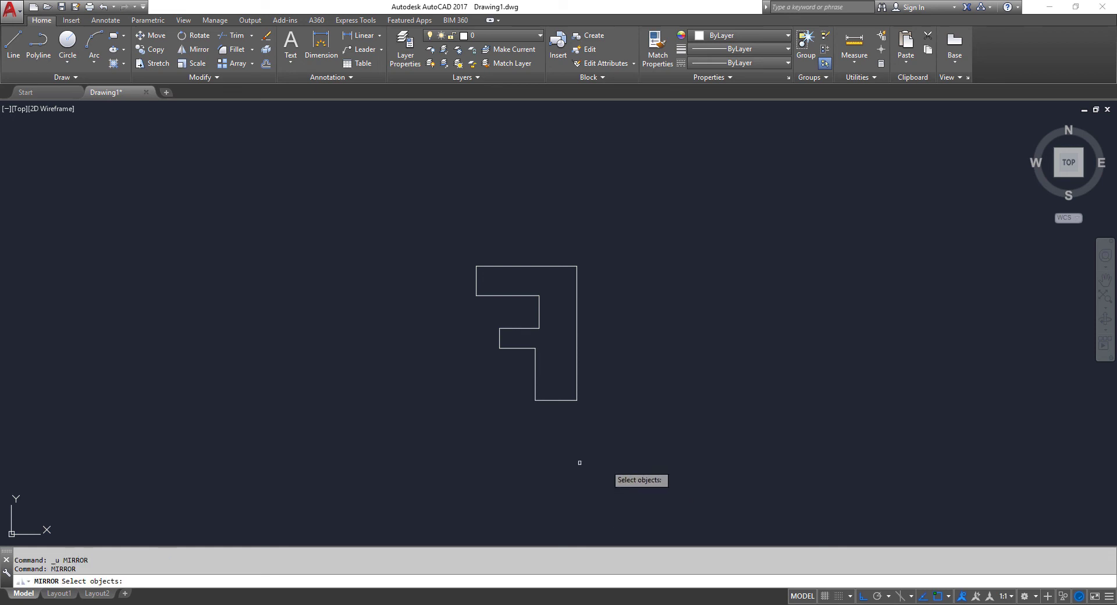
left_click(410, 226)
left_click(608, 403)
key("Return")
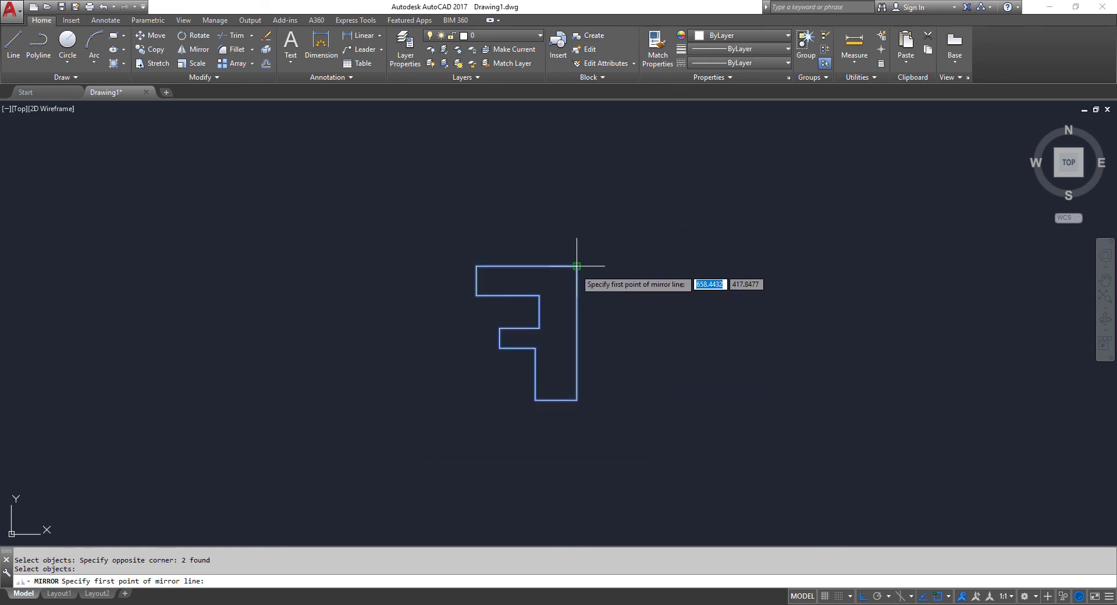
left_click(576, 266)
left_click(580, 406)
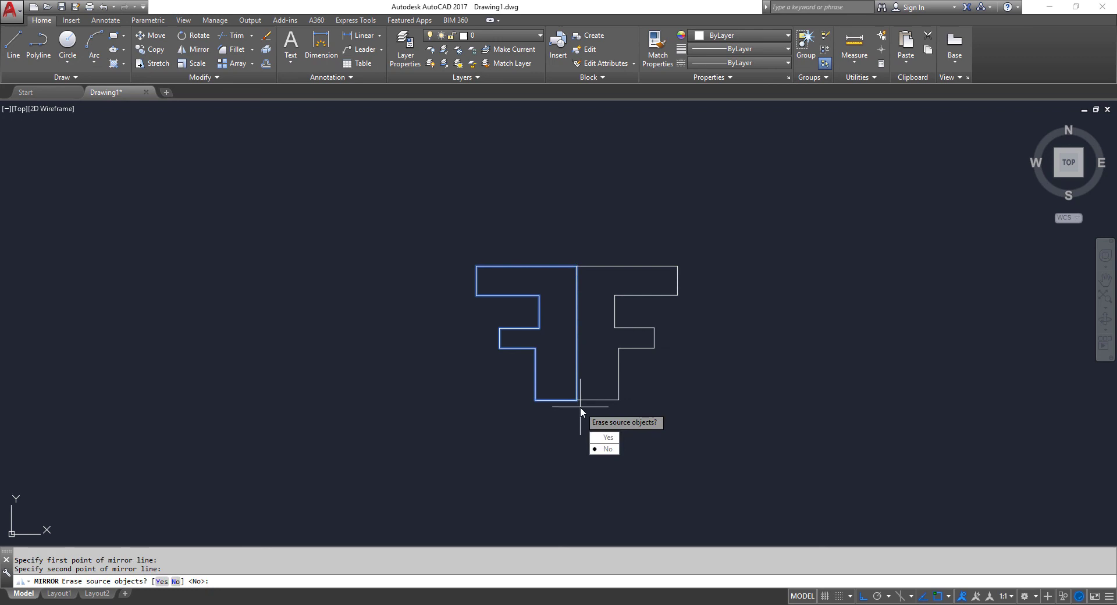
left_click(609, 450)
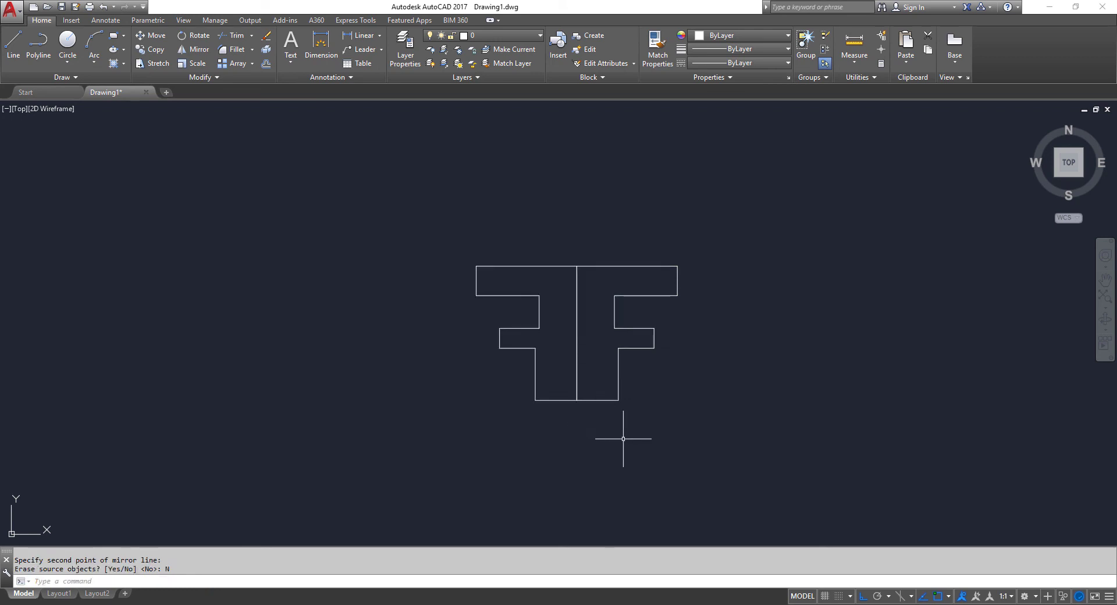
type("mi")
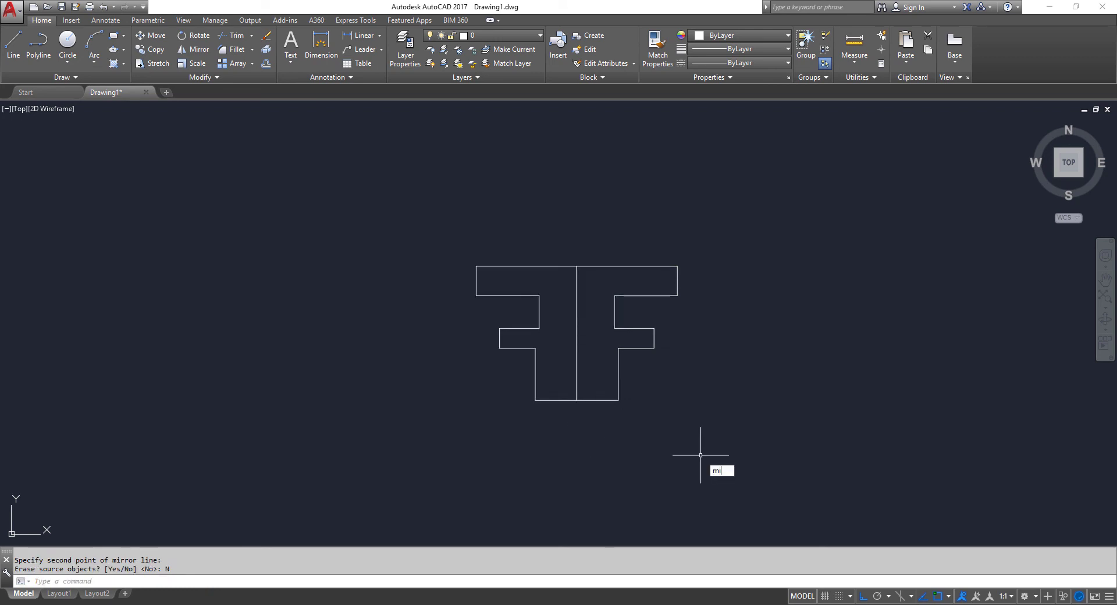
type("rrror")
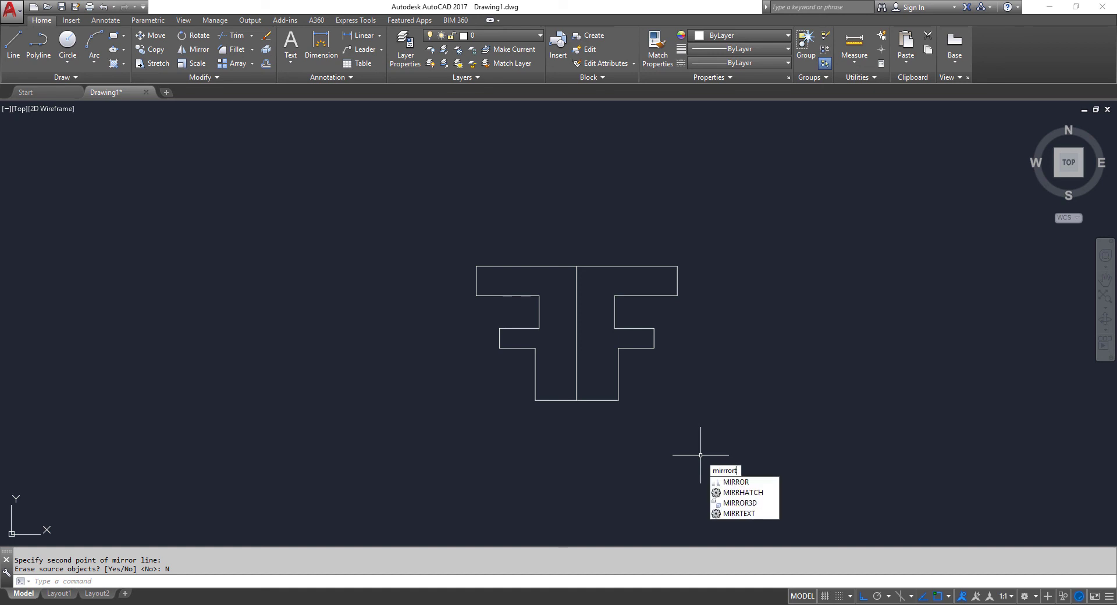
Mirror both Fs about a horizontal line along their top edge, keeping the originals
key("Return")
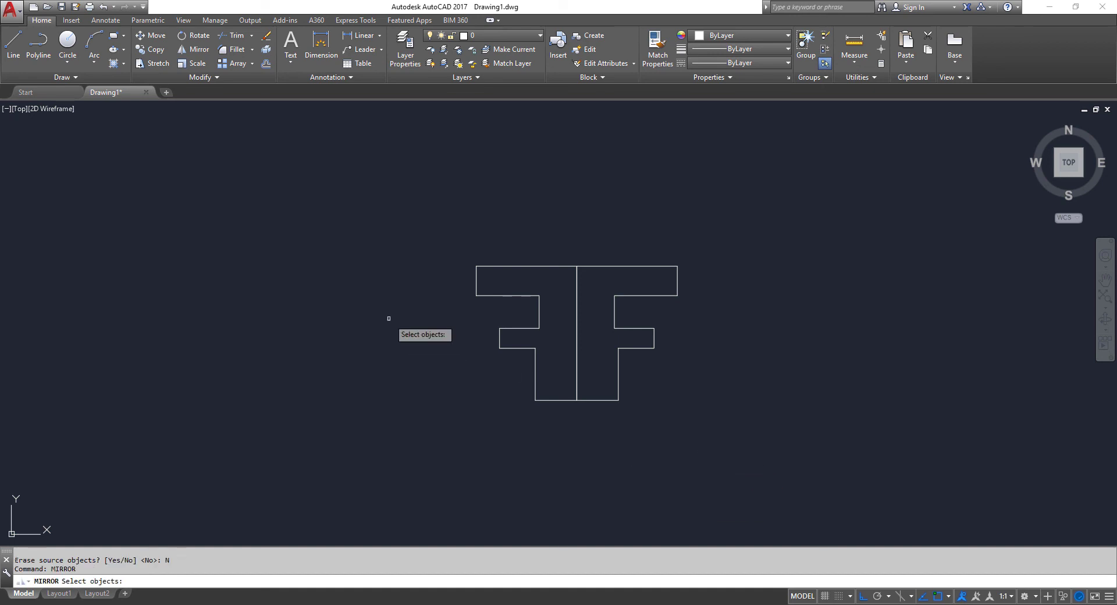
left_click(445, 254)
left_click(722, 421)
key("Return")
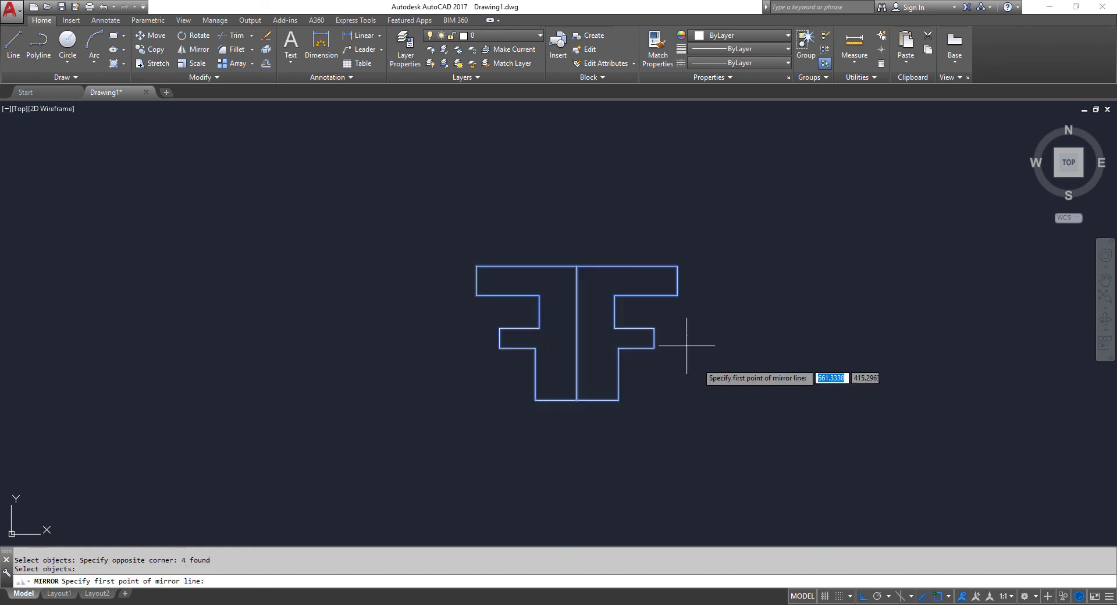
left_click(576, 266)
left_click(643, 263)
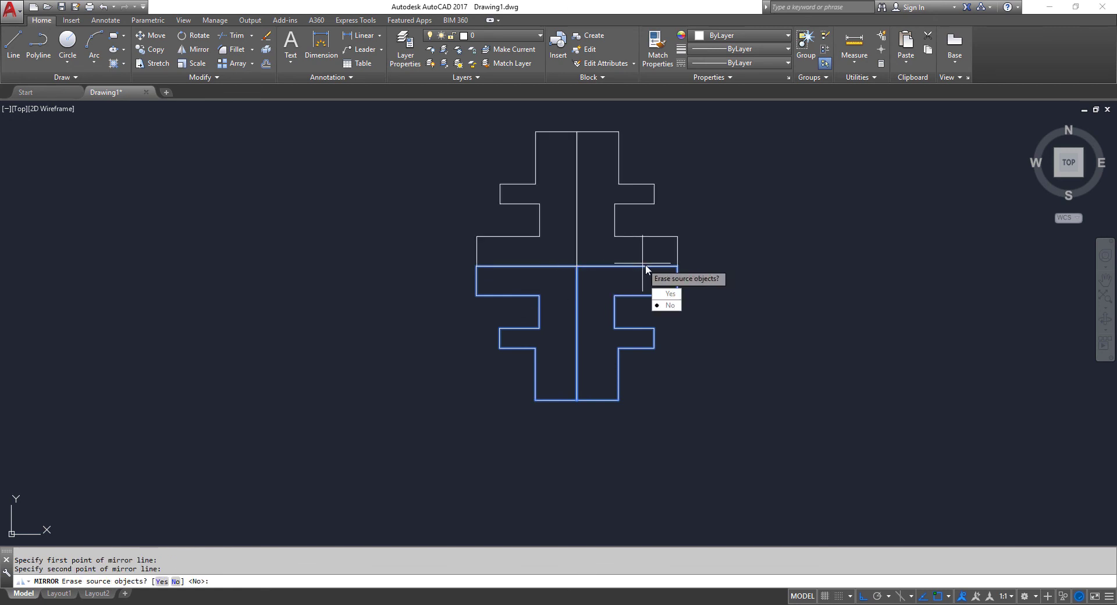
left_click(670, 306)
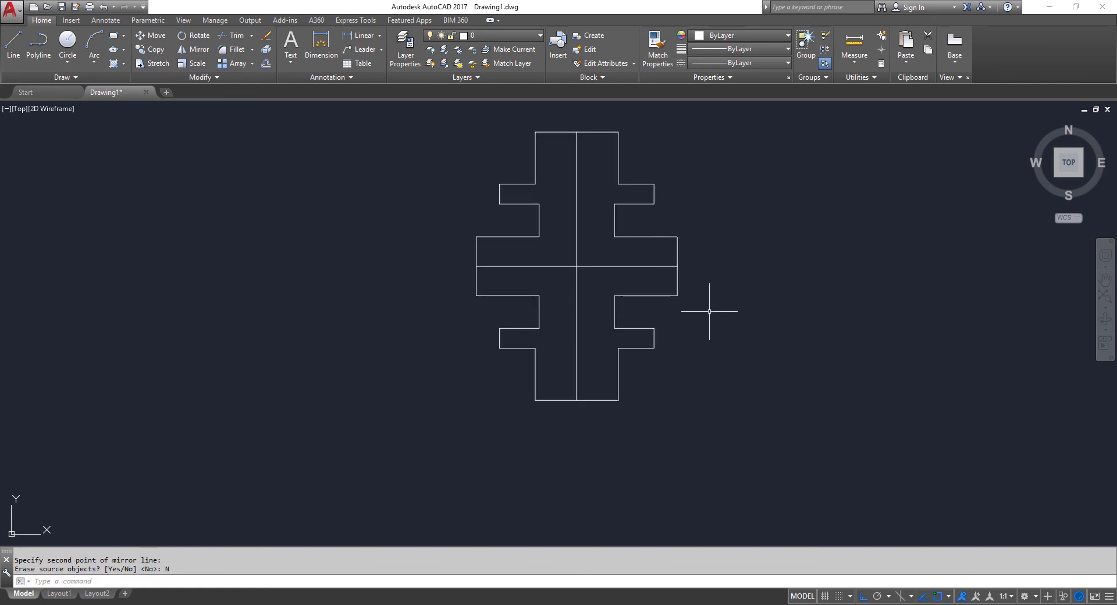
mouse_move(710, 311)
middle_mouse_down()
mouse_move(611, 369)
mouse_move(664, 307)
middle_mouse_up()
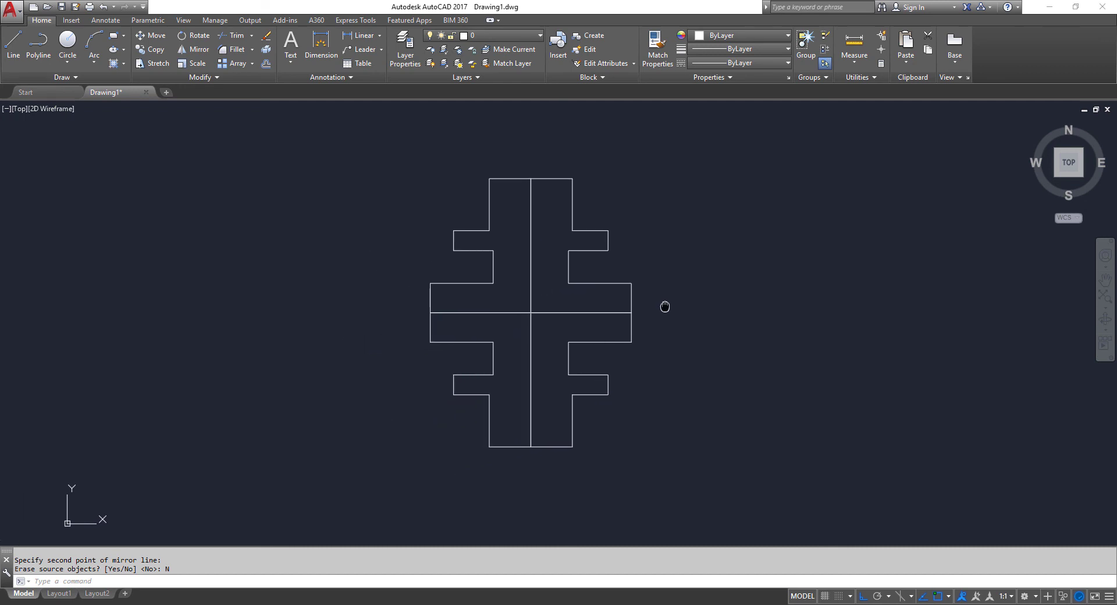